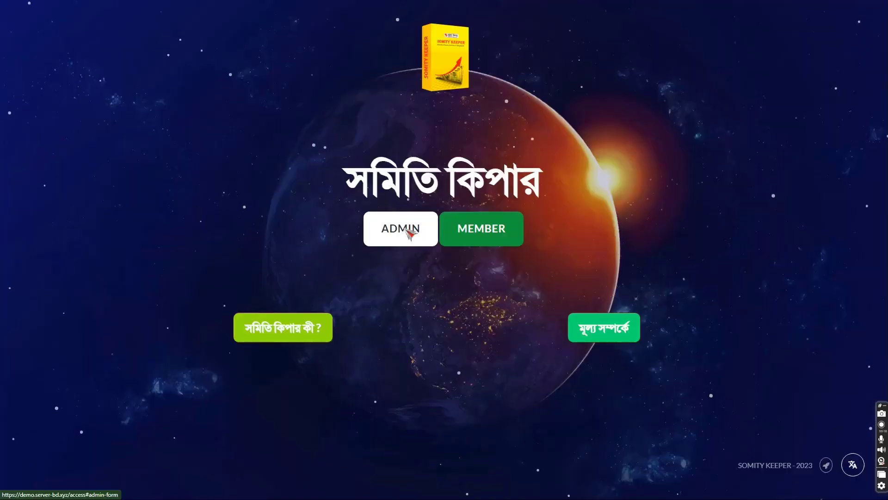
- Log in through the admin login form with the developer username and the account password
{"action": "left_click", "coordinate": [407, 227]}
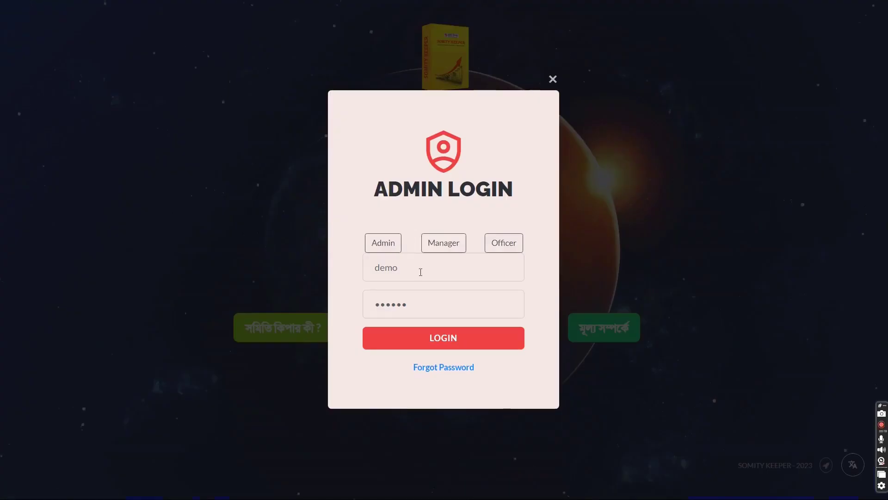
{"action": "left_click", "coordinate": [420, 271]}
{"action": "left_click", "coordinate": [445, 302]}
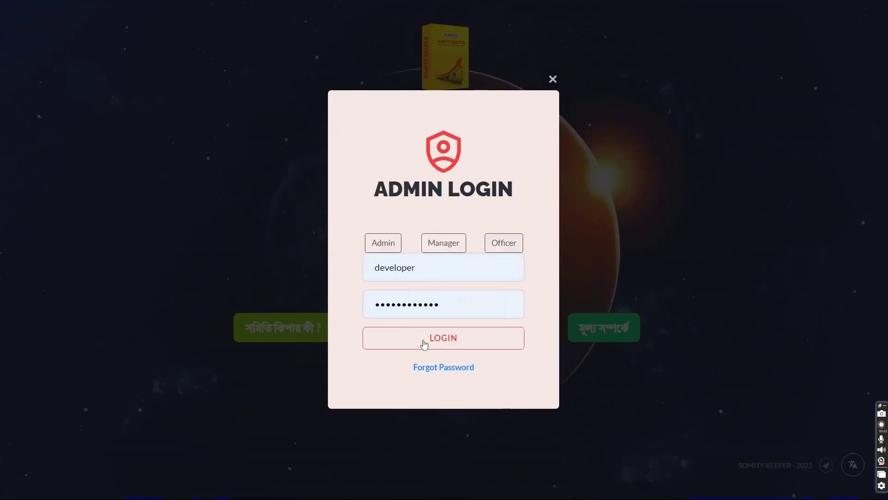
{"action": "left_click", "coordinate": [424, 343]}
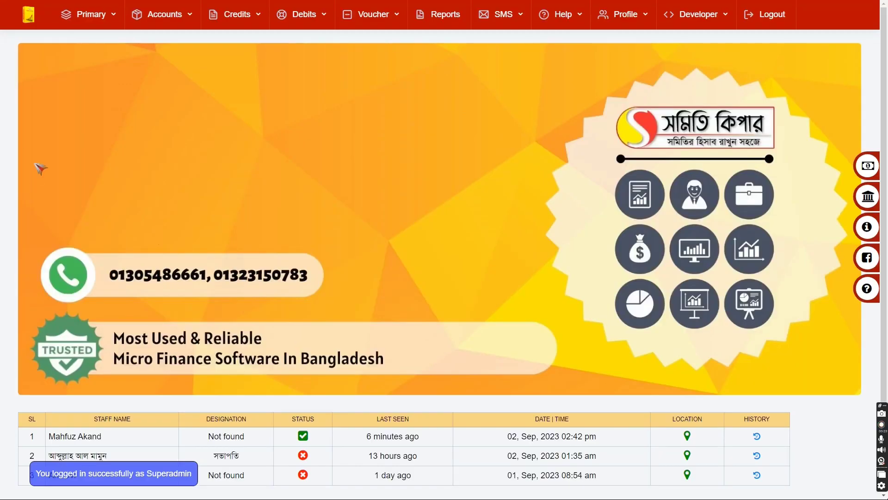
- Open the Add New Member form and examine its area, member name, mobile number, father's name and mother's name fields
{"action": "left_click", "coordinate": [172, 13]}
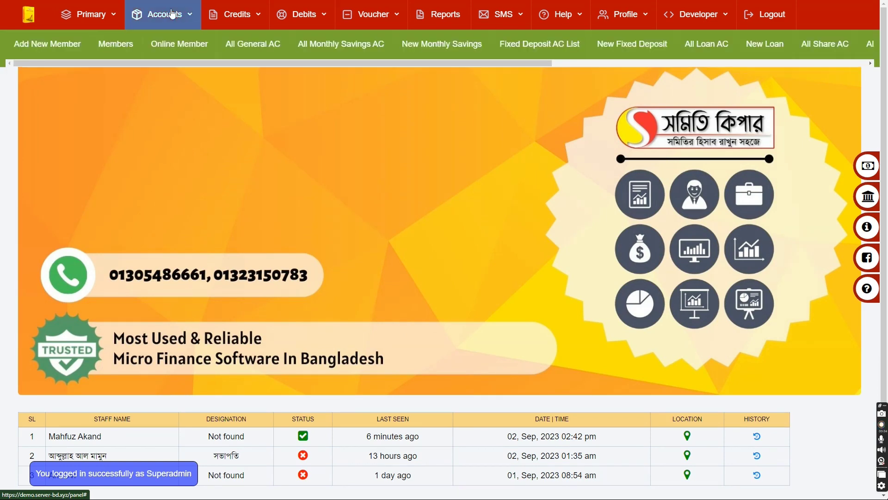
{"action": "left_click", "coordinate": [31, 45]}
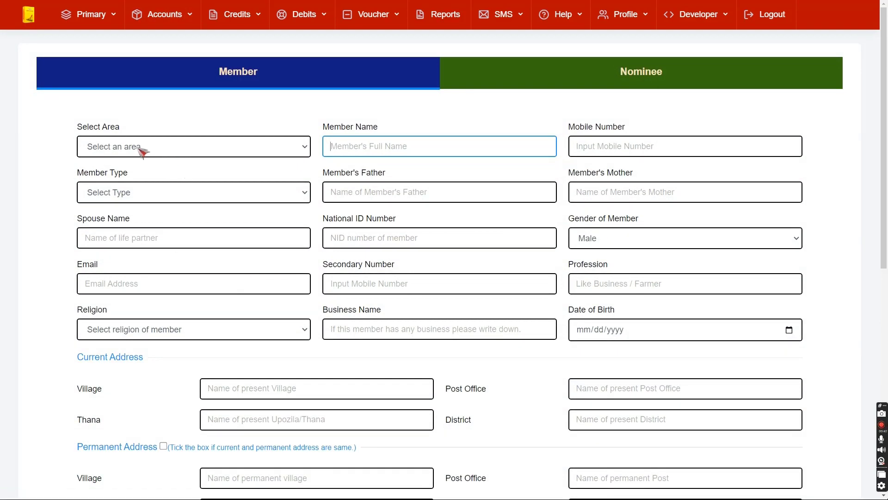
{"action": "left_click", "coordinate": [117, 149]}
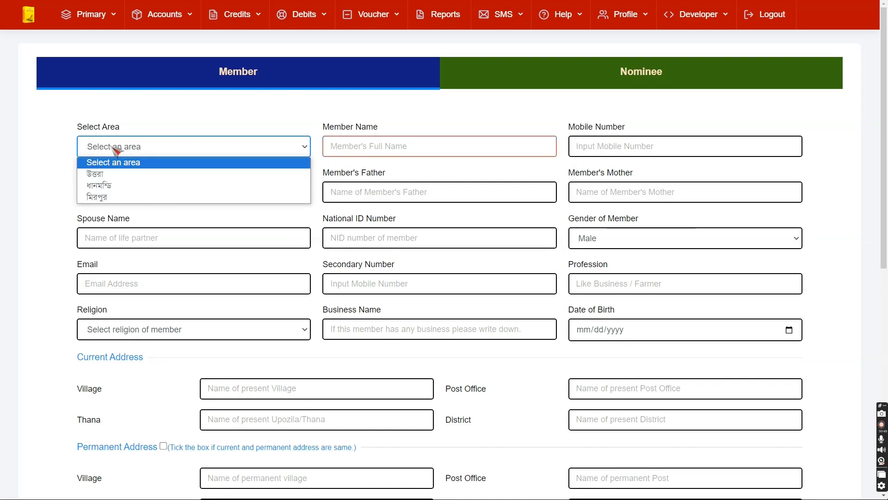
{"action": "left_click", "coordinate": [638, 144]}
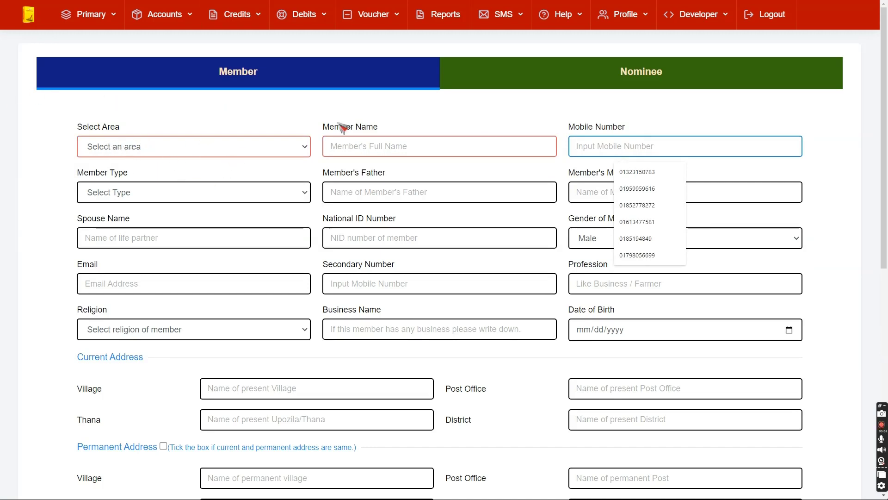
{"action": "left_click", "coordinate": [347, 147]}
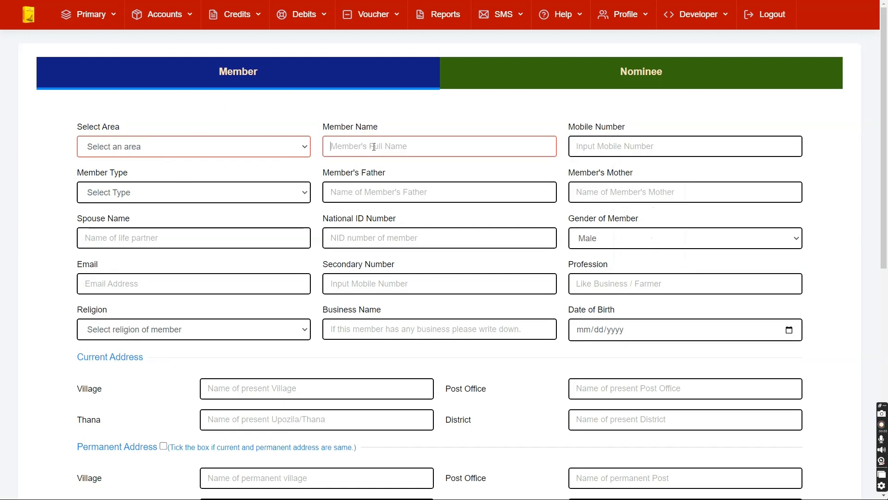
{"action": "left_click", "coordinate": [607, 147]}
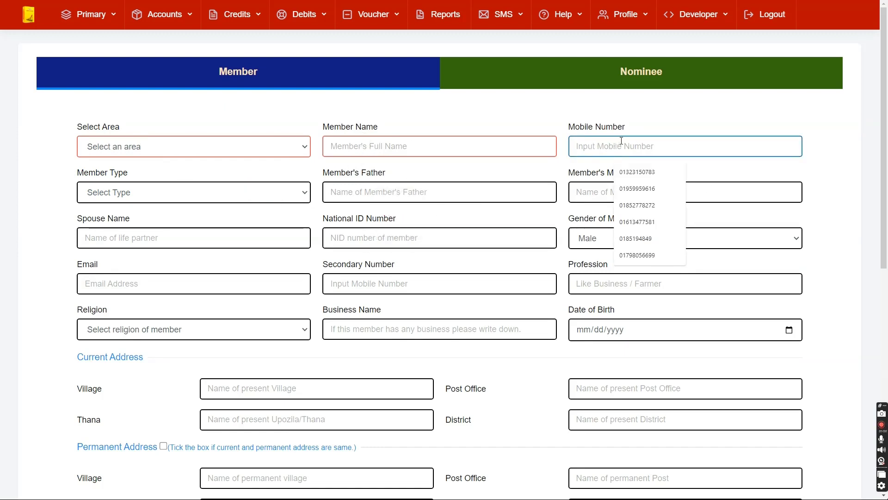
{"action": "left_click", "coordinate": [458, 196]}
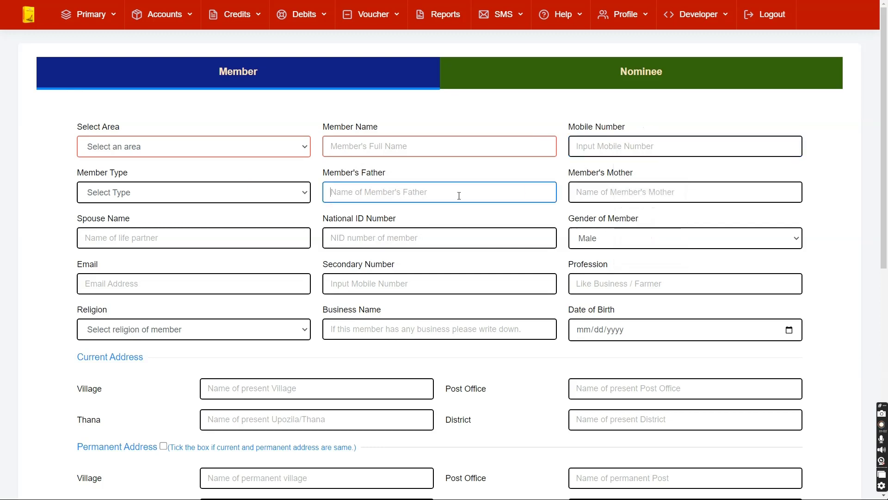
{"action": "left_click", "coordinate": [459, 195]}
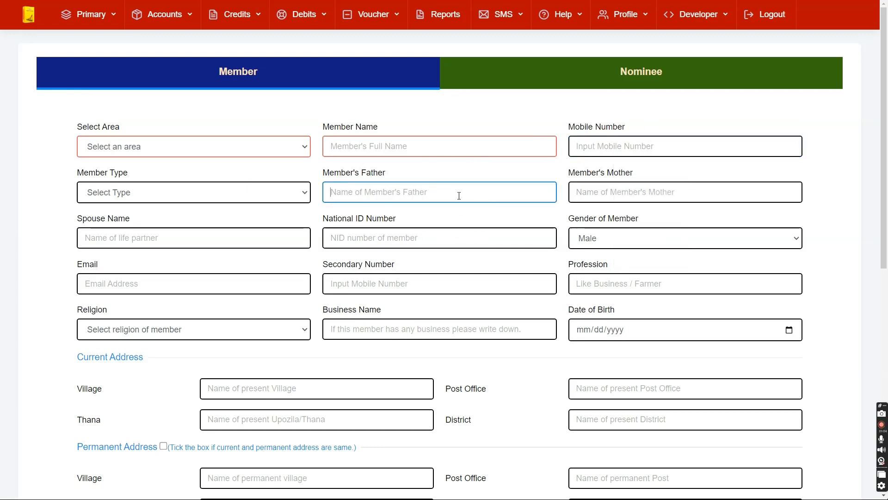
{"action": "left_click", "coordinate": [627, 191]}
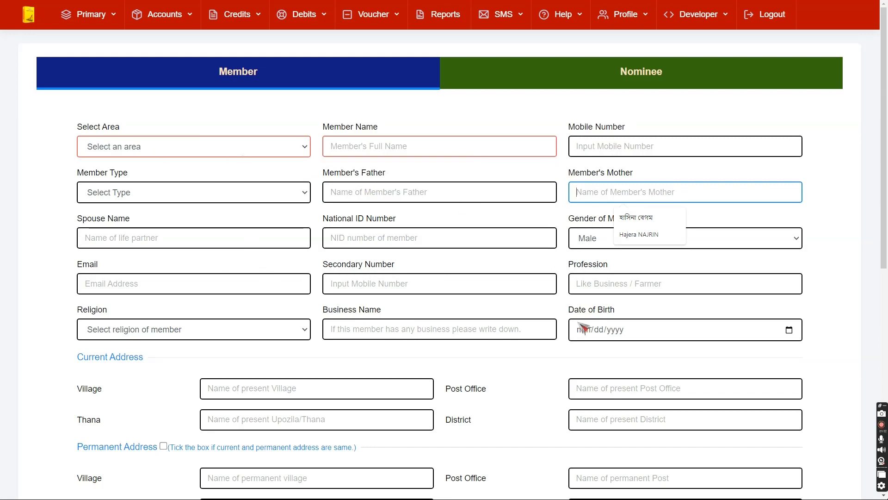
- Examine the member type, parents, spouse, National ID and profession fields, plus the upload and membership information sections of the member form
{"action": "scroll", "coordinate": [571, 333], "scroll_direction": "down", "scroll_amount": 5}
{"action": "scroll", "coordinate": [555, 344], "scroll_direction": "up", "scroll_amount": 5}
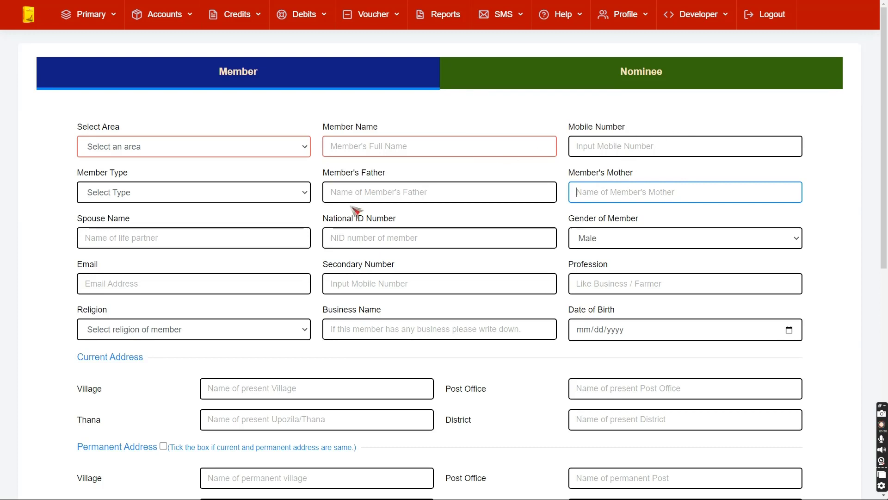
{"action": "left_click", "coordinate": [196, 198]}
{"action": "left_click", "coordinate": [201, 207]}
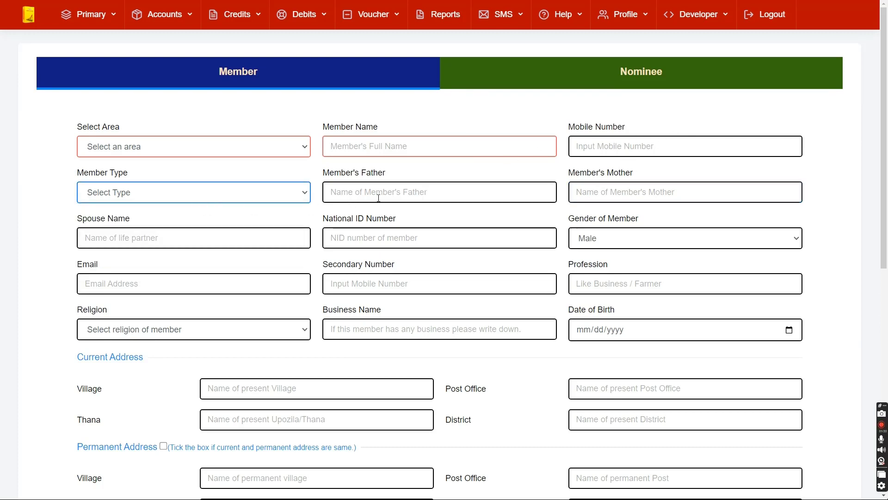
{"action": "left_click", "coordinate": [379, 198]}
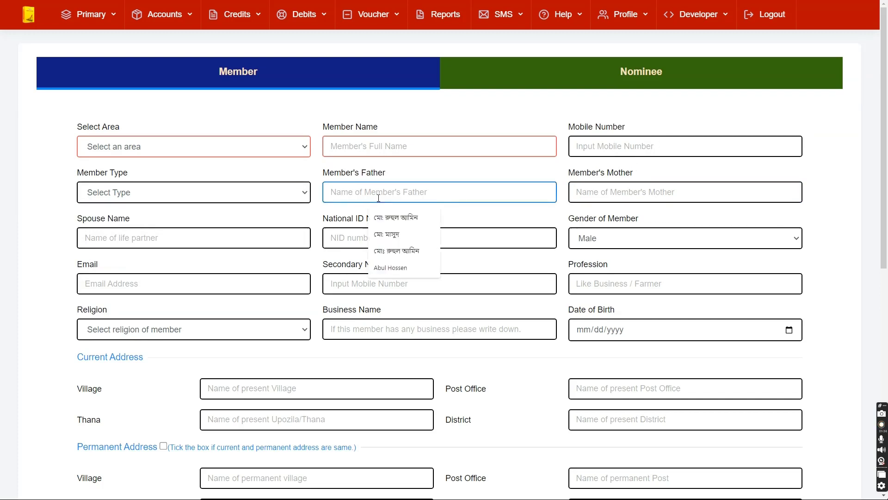
{"action": "left_click", "coordinate": [644, 198]}
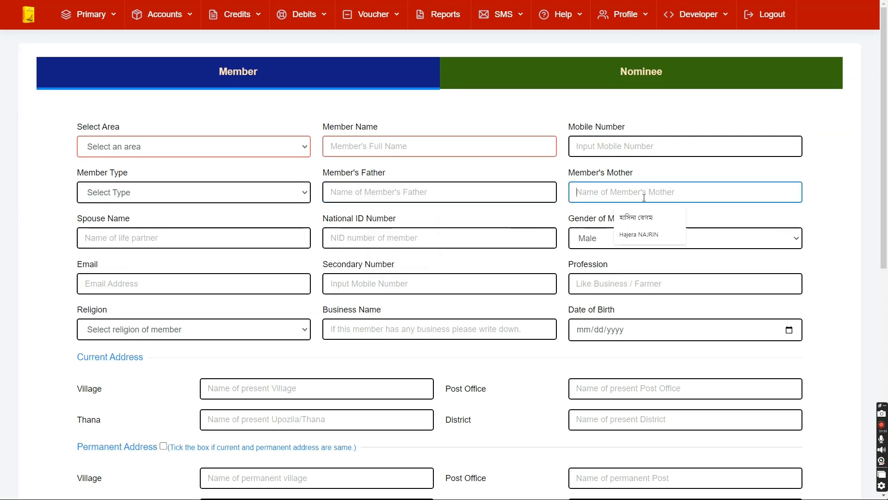
{"action": "left_click", "coordinate": [130, 239]}
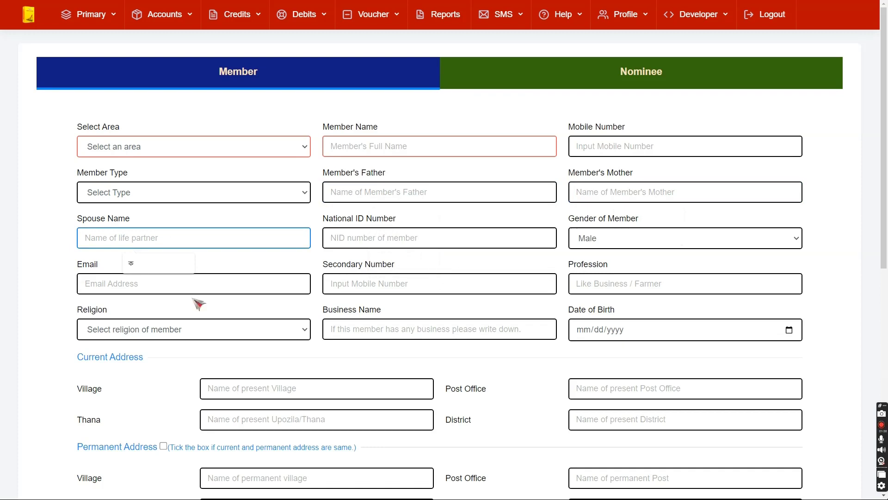
{"action": "left_click", "coordinate": [469, 239]}
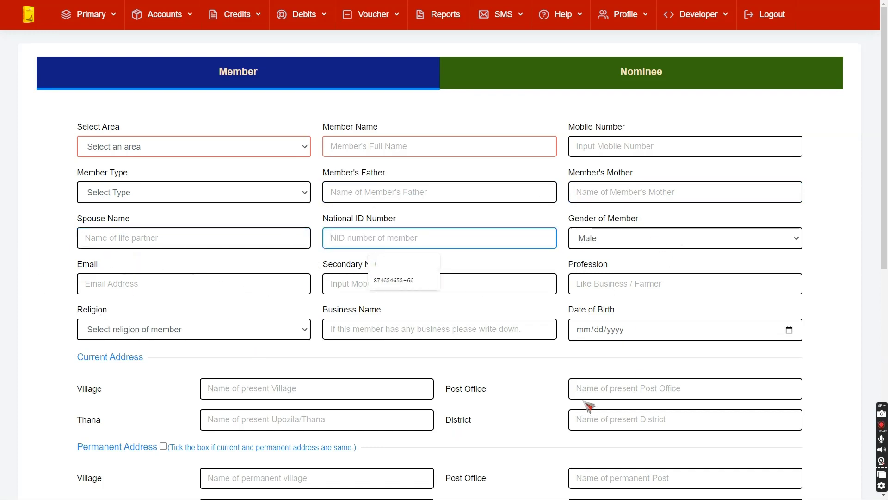
{"action": "left_click", "coordinate": [599, 291]}
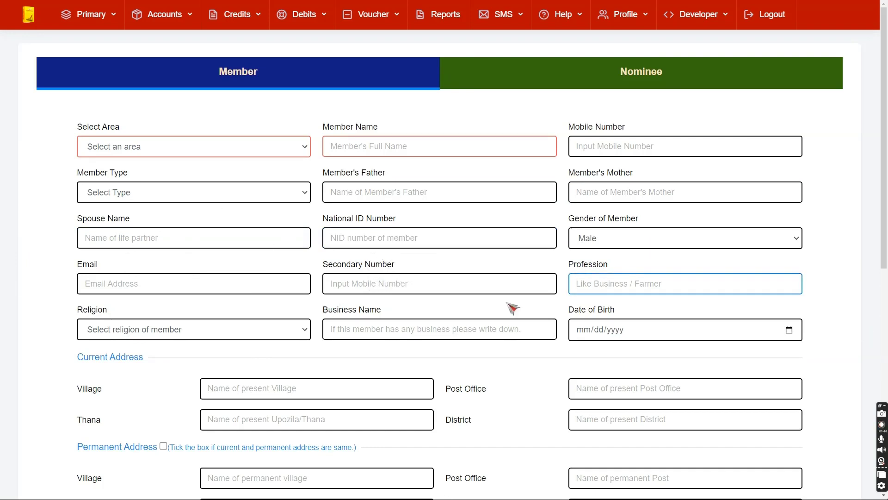
{"action": "scroll", "coordinate": [204, 377], "scroll_direction": "down", "scroll_amount": 8}
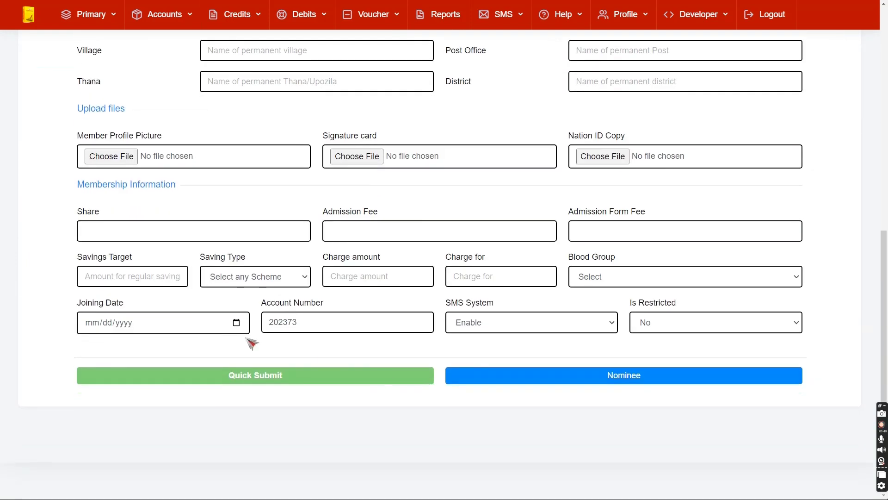
{"action": "scroll", "coordinate": [250, 343], "scroll_direction": "up", "scroll_amount": 8}
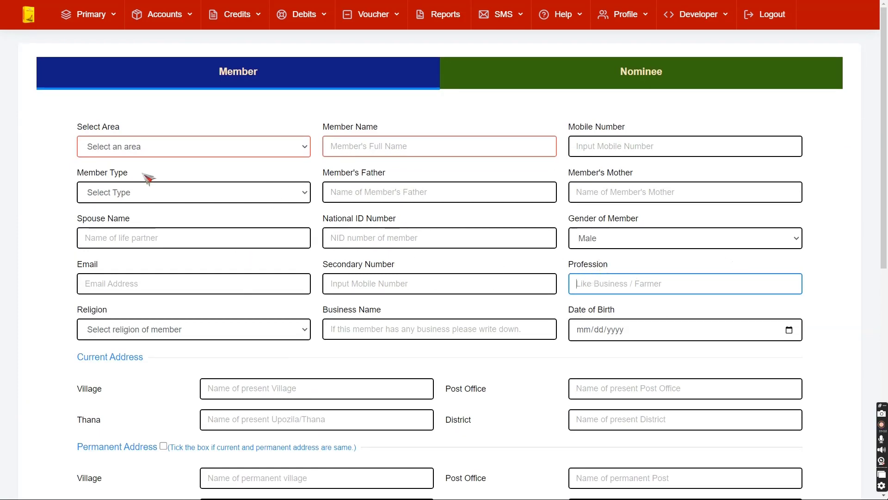
- Leave full-screen view and open a second copy of the member creation page in a new browser tab
{"action": "left_click", "coordinate": [81, 14]}
{"action": "left_click_drag", "start_coordinate": [131, 64], "coordinate": [466, 65]}
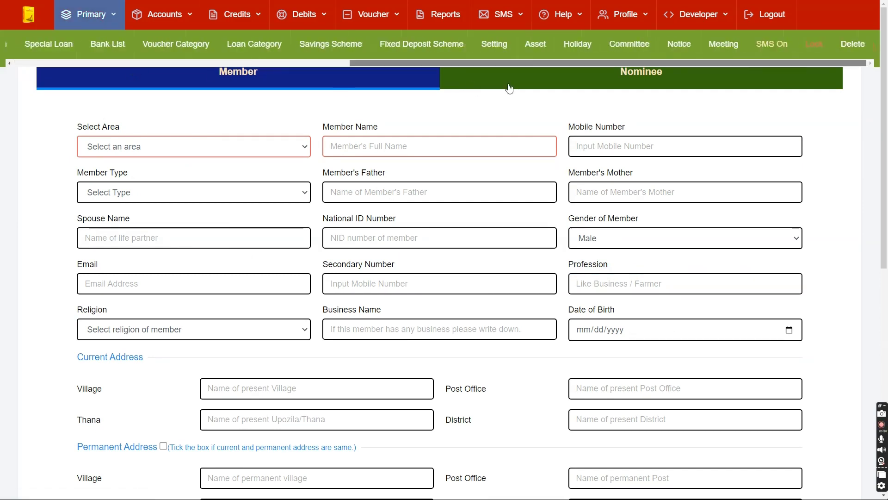
{"action": "left_click", "coordinate": [443, 33]}
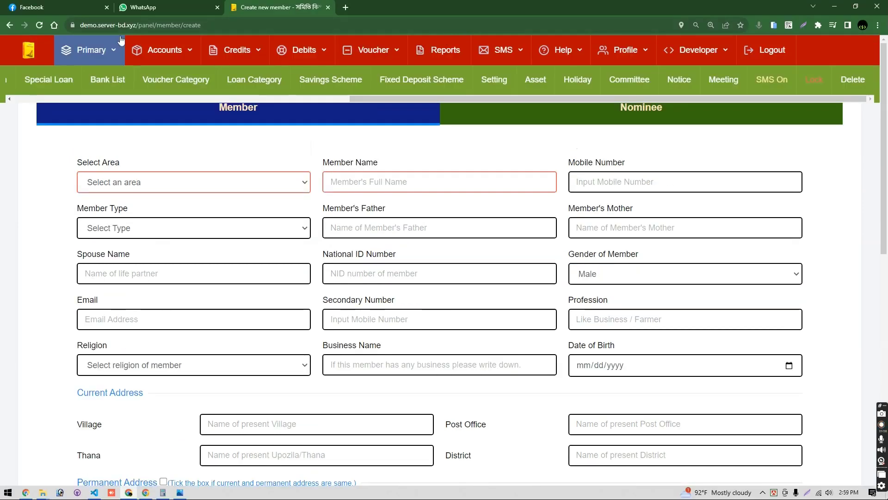
{"action": "right_click", "coordinate": [94, 51]}
{"action": "left_click", "coordinate": [113, 57]}
{"action": "key", "text": "ctrl+Tab"}
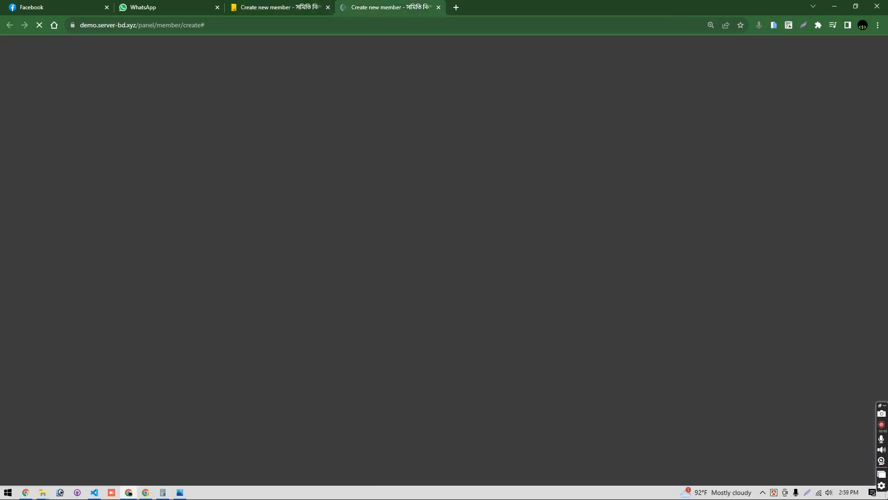
- Open the Form Configuration section of the system settings in the new tab
{"action": "mouse_move", "coordinate": [86, 52]}
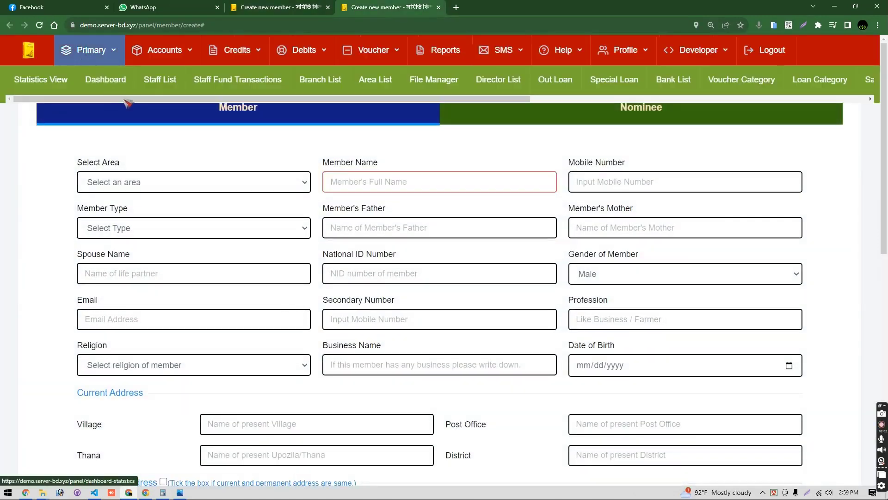
{"action": "left_click_drag", "start_coordinate": [124, 98], "coordinate": [585, 104]}
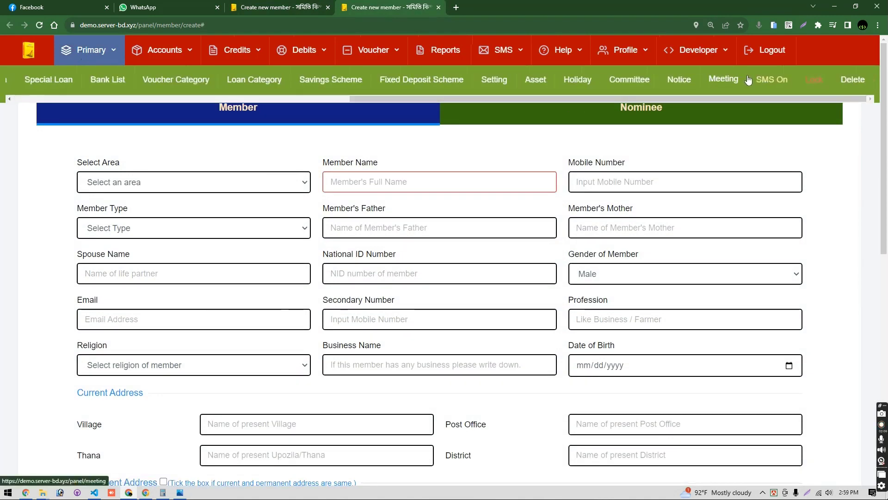
{"action": "left_click", "coordinate": [494, 80]}
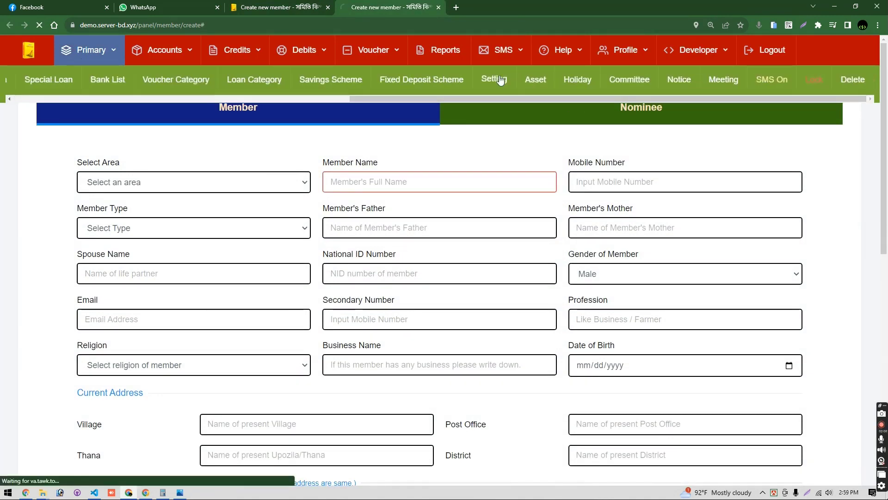
{"action": "scroll", "coordinate": [92, 296], "scroll_direction": "down", "scroll_amount": 8}
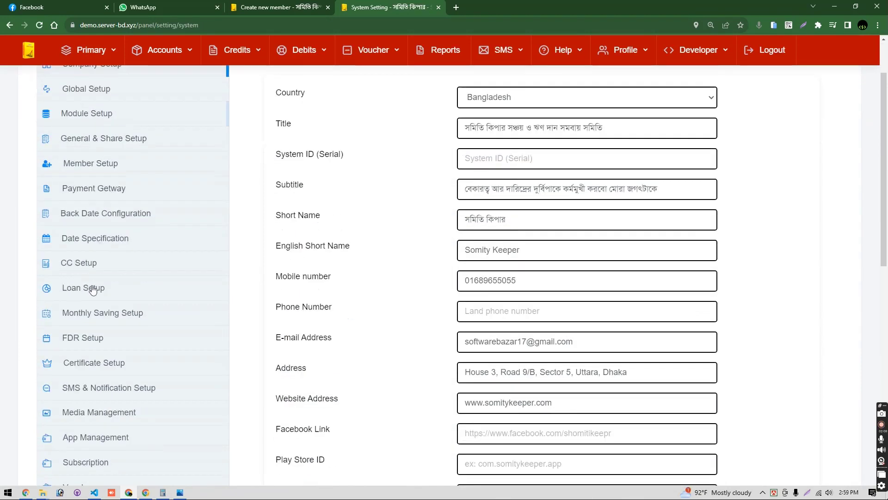
{"action": "scroll", "coordinate": [99, 321], "scroll_direction": "down", "scroll_amount": 3}
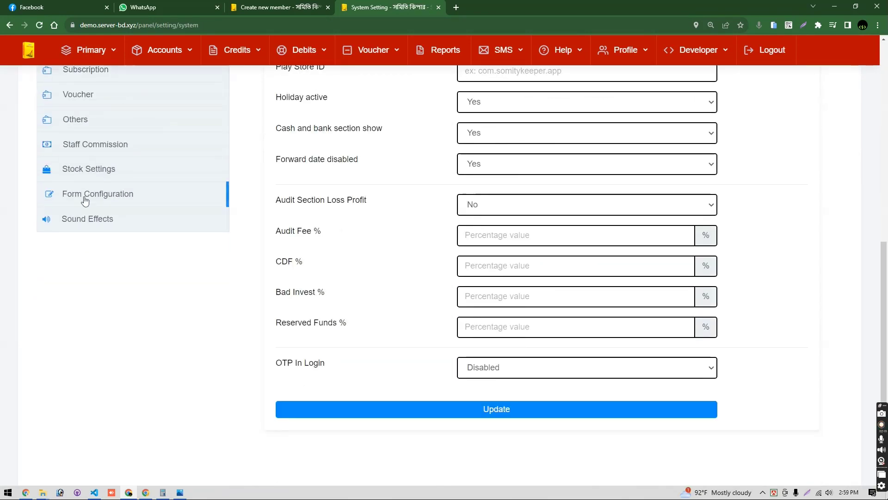
{"action": "left_click", "coordinate": [85, 200]}
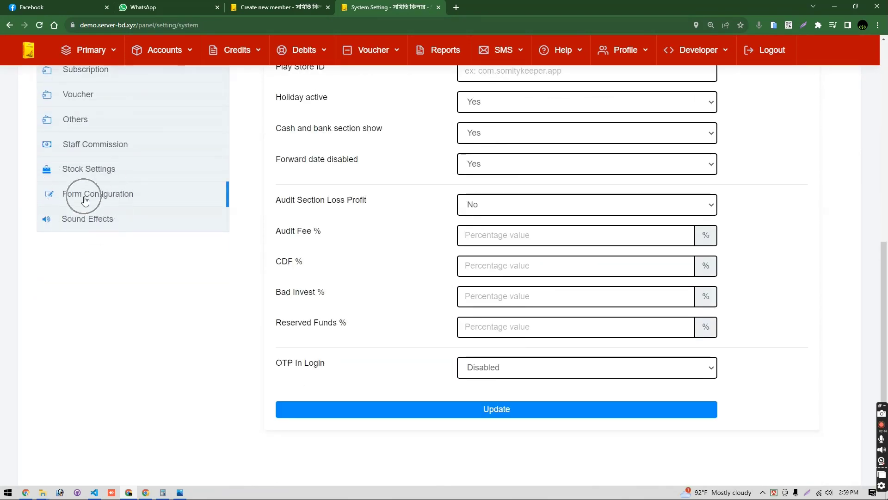
{"action": "scroll", "coordinate": [231, 244], "scroll_direction": "up", "scroll_amount": 10}
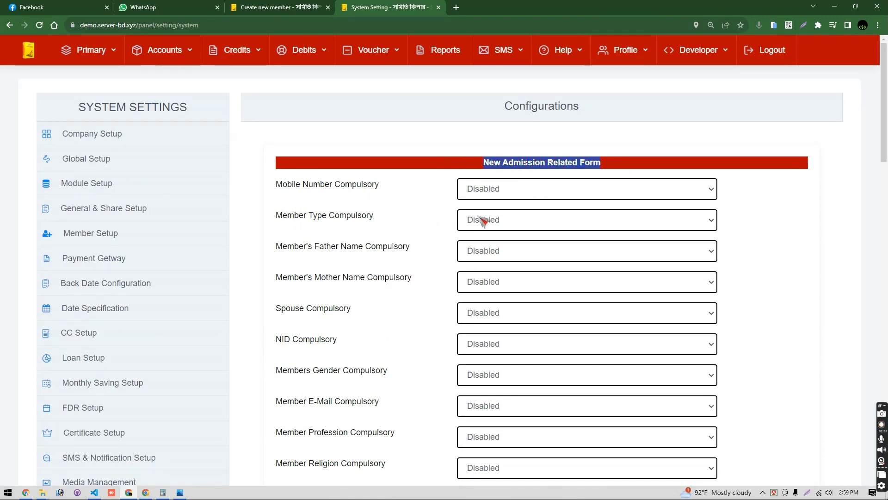
- Set Mobile Number Compulsory to Enabled for the new admission form
{"action": "left_click_drag", "start_coordinate": [277, 184], "coordinate": [394, 196]}
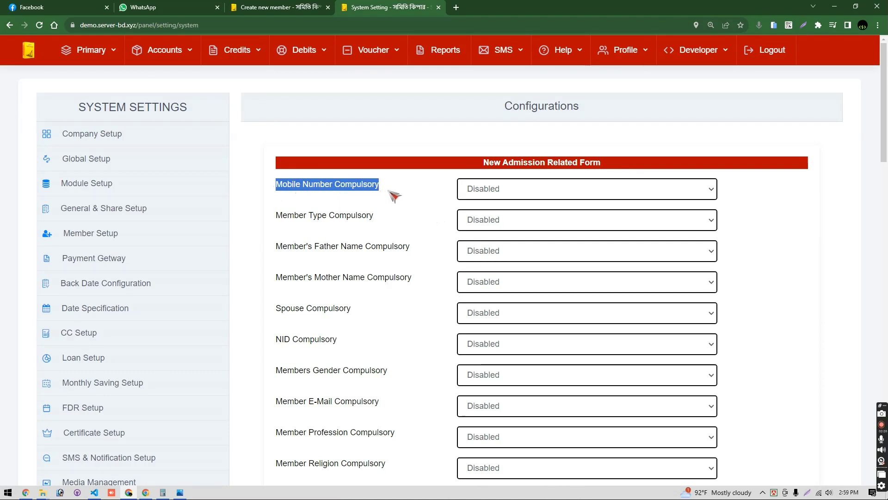
{"action": "left_click", "coordinate": [502, 195]}
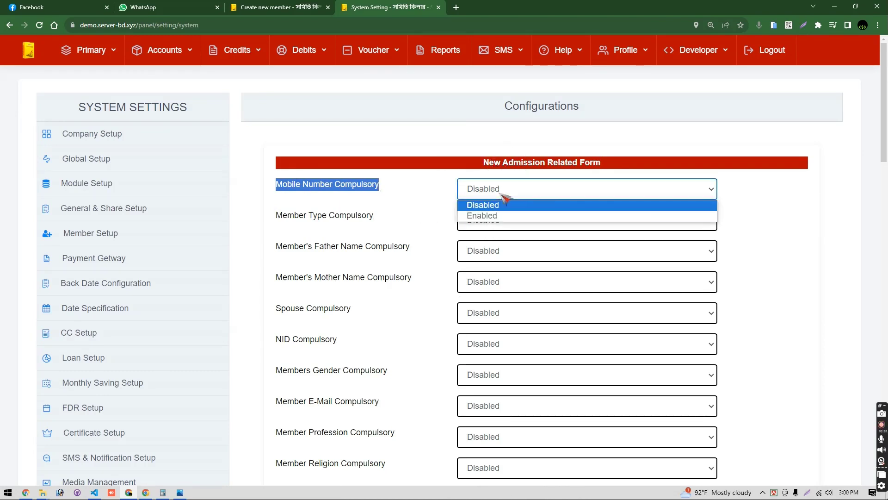
{"action": "left_click", "coordinate": [494, 223]}
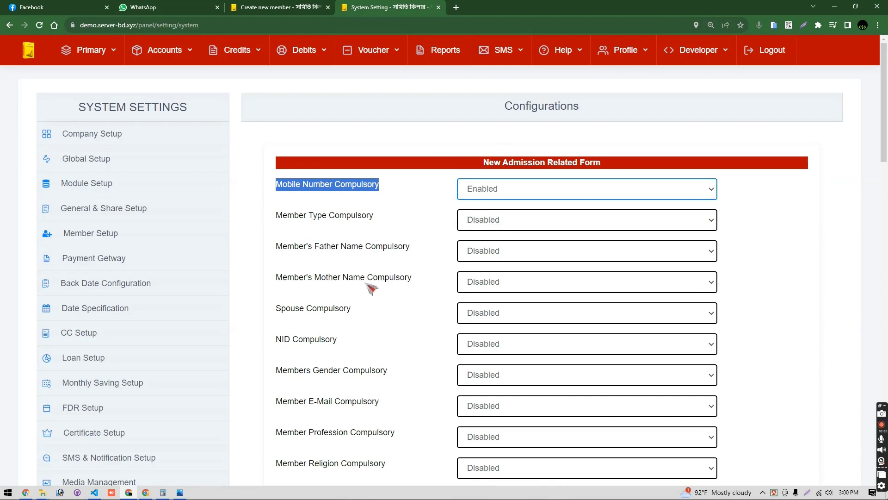
{"action": "scroll", "coordinate": [296, 234], "scroll_direction": "down", "scroll_amount": 1}
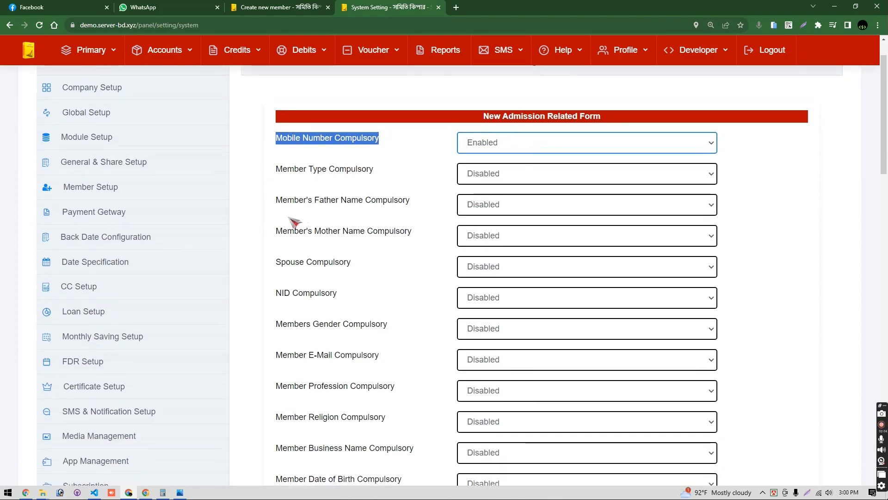
- Set Member's Father Name Compulsory and Member's Mother Name Compulsory to Enabled, and save the form configuration
{"action": "left_click", "coordinate": [499, 205]}
{"action": "left_click", "coordinate": [499, 231]}
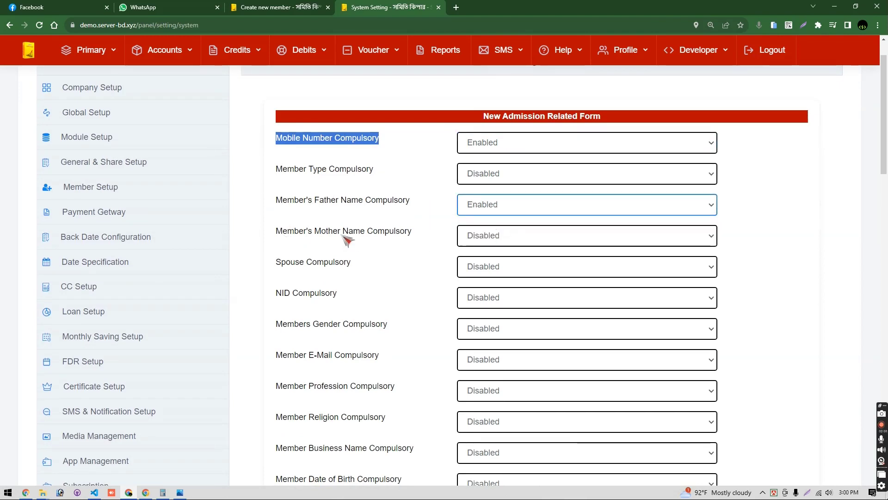
{"action": "left_click", "coordinate": [481, 237]}
{"action": "left_click", "coordinate": [488, 262]}
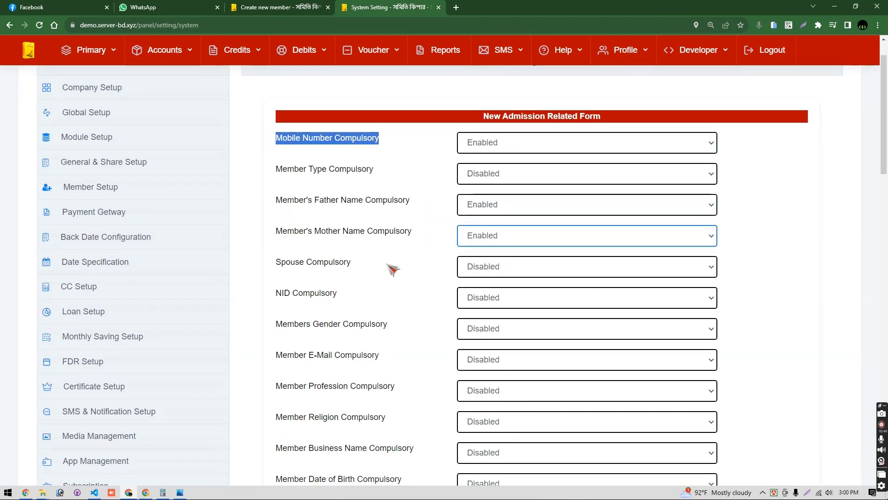
{"action": "scroll", "coordinate": [452, 329], "scroll_direction": "down", "scroll_amount": 20}
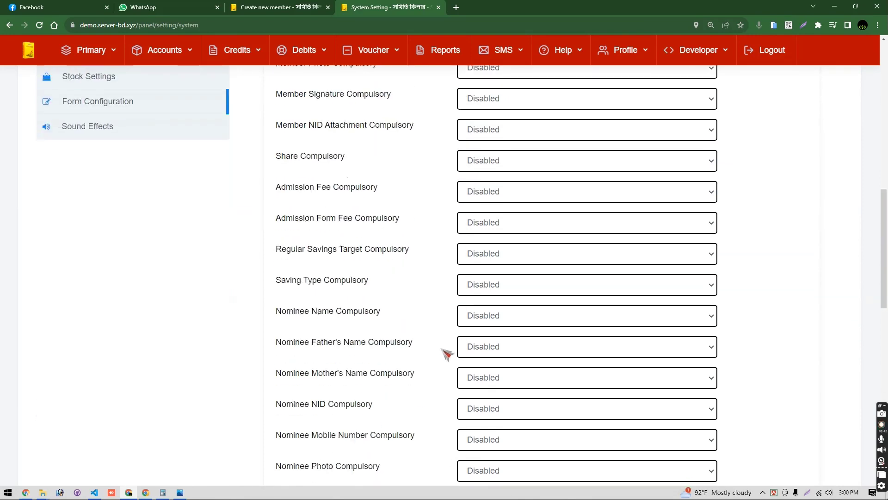
{"action": "scroll", "coordinate": [439, 358], "scroll_direction": "down", "scroll_amount": 1}
{"action": "left_click", "coordinate": [490, 312]}
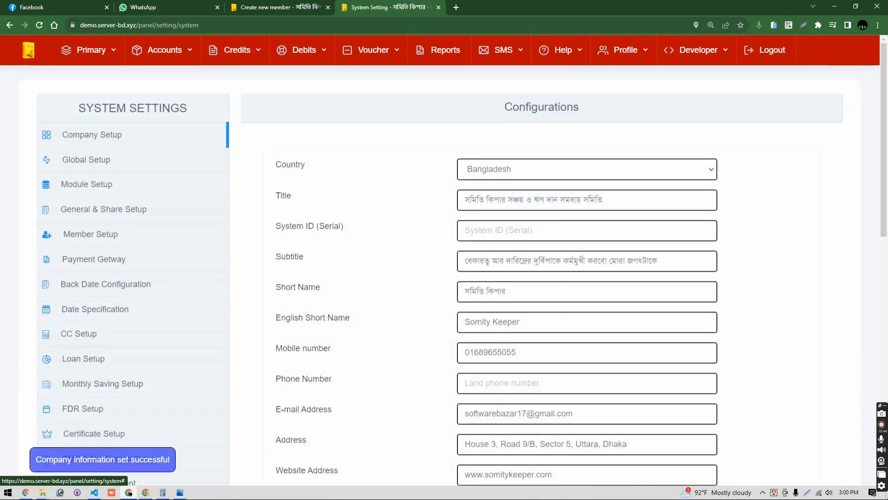
- Reload the member creation page and test whether the area, member name and mobile number fields are required
{"action": "left_click", "coordinate": [279, 7]}
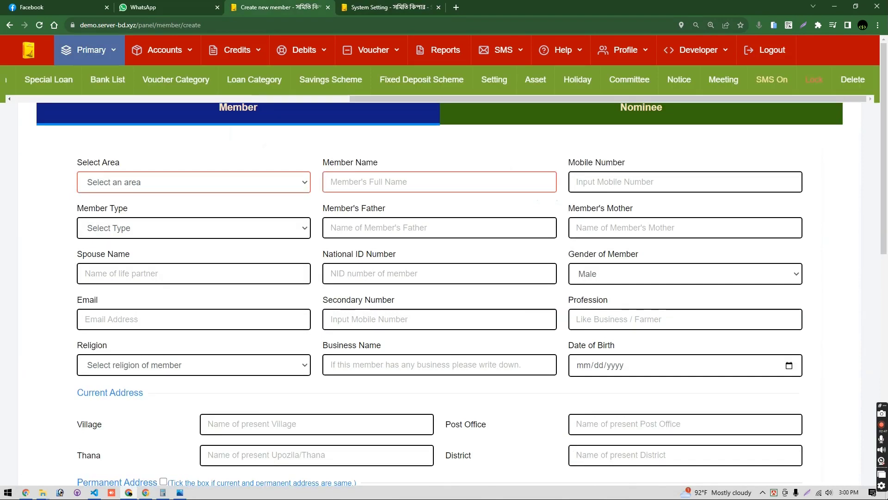
{"action": "left_click", "coordinate": [39, 25]}
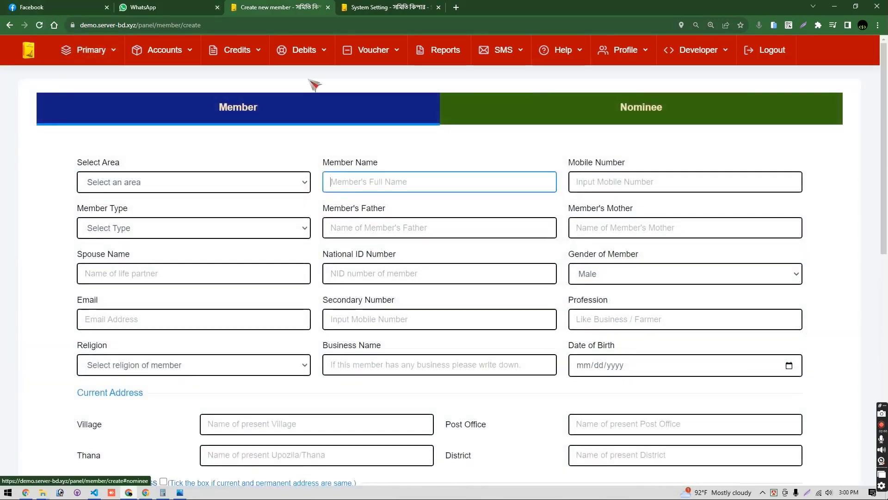
{"action": "left_click", "coordinate": [141, 185]}
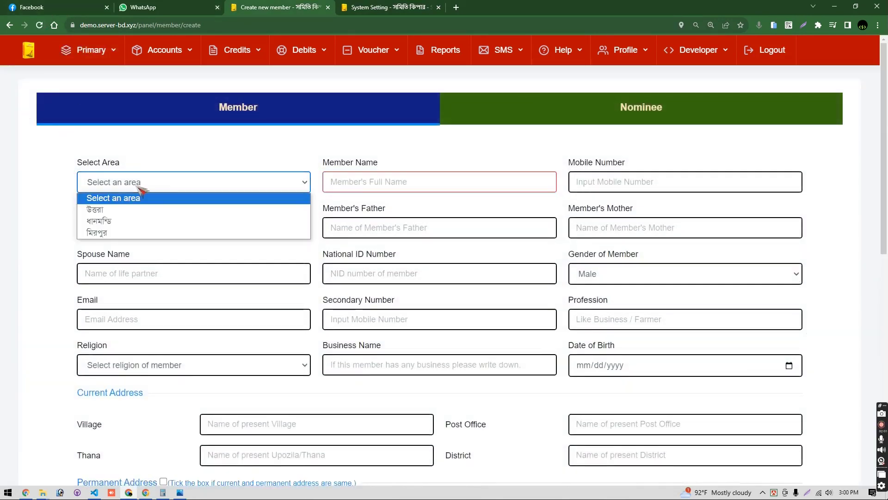
{"action": "left_click", "coordinate": [364, 177]}
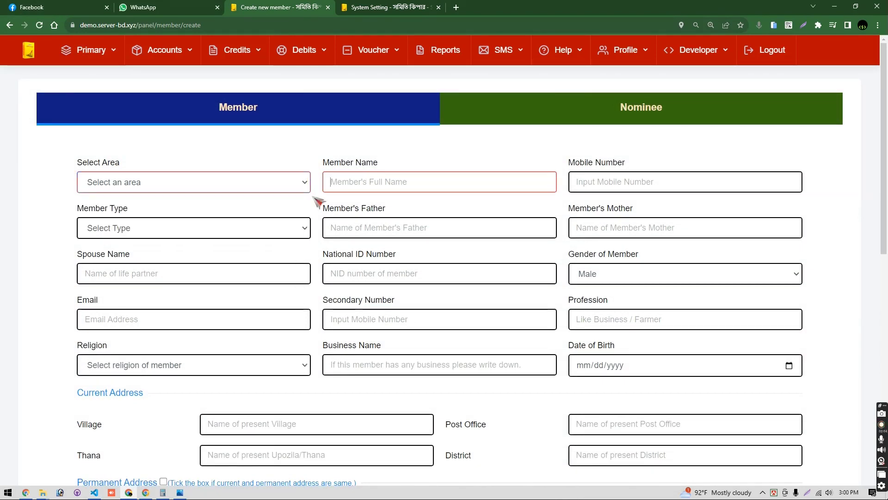
{"action": "left_click", "coordinate": [380, 184]}
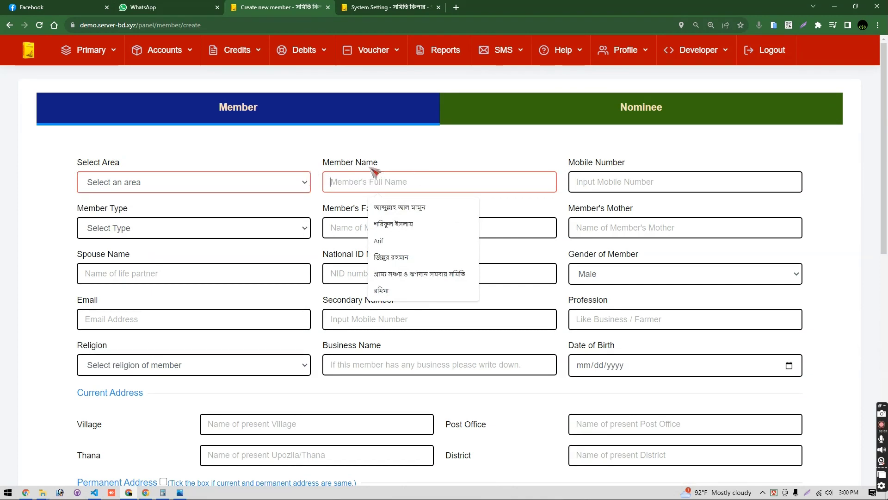
{"action": "left_click", "coordinate": [614, 176]}
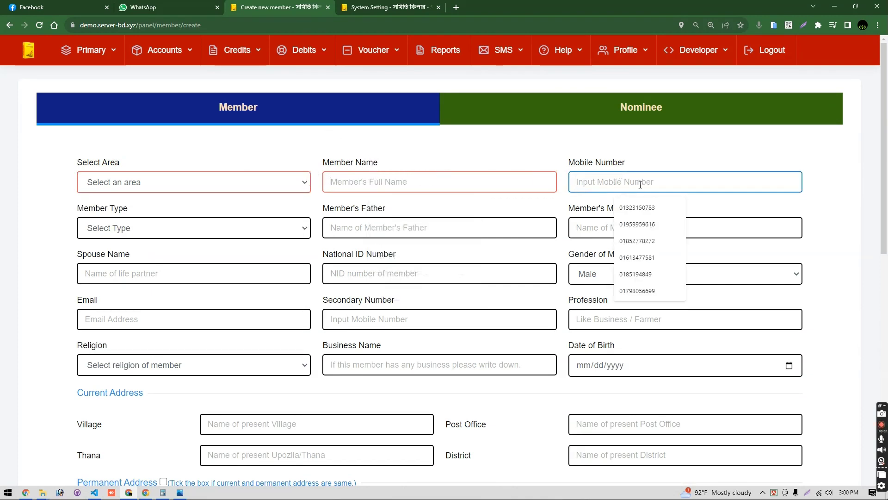
- Test the member type, father, mother and spouse fields for required marking and look over the rest of the member form
{"action": "left_click", "coordinate": [86, 229]}
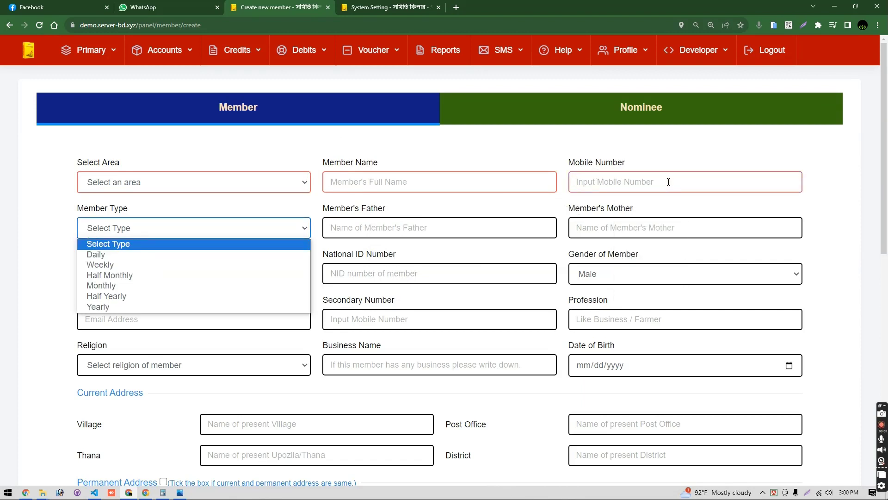
{"action": "left_click", "coordinate": [386, 229]}
{"action": "left_click", "coordinate": [386, 229]}
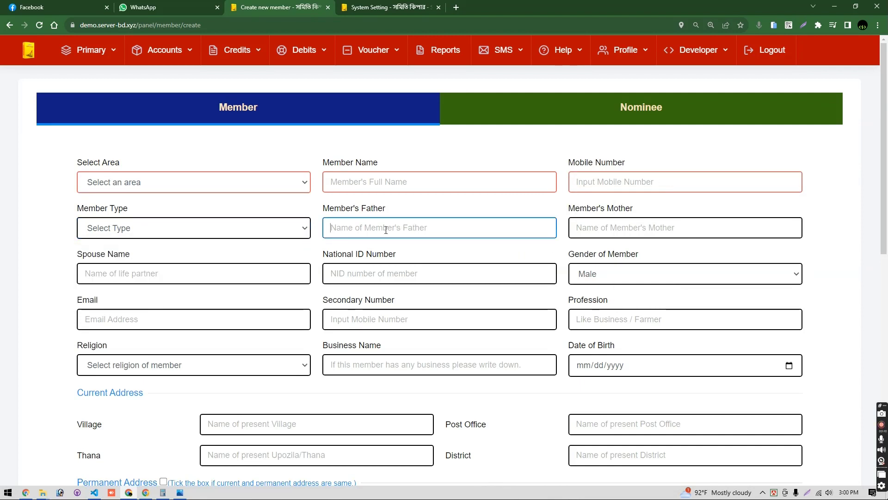
{"action": "left_click", "coordinate": [622, 225]}
{"action": "left_click", "coordinate": [161, 277]}
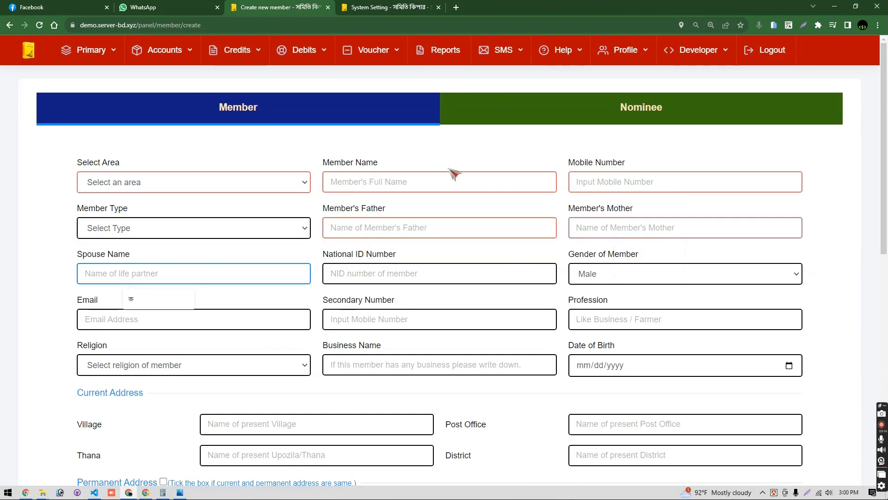
{"action": "scroll", "coordinate": [377, 257], "scroll_direction": "down", "scroll_amount": 10}
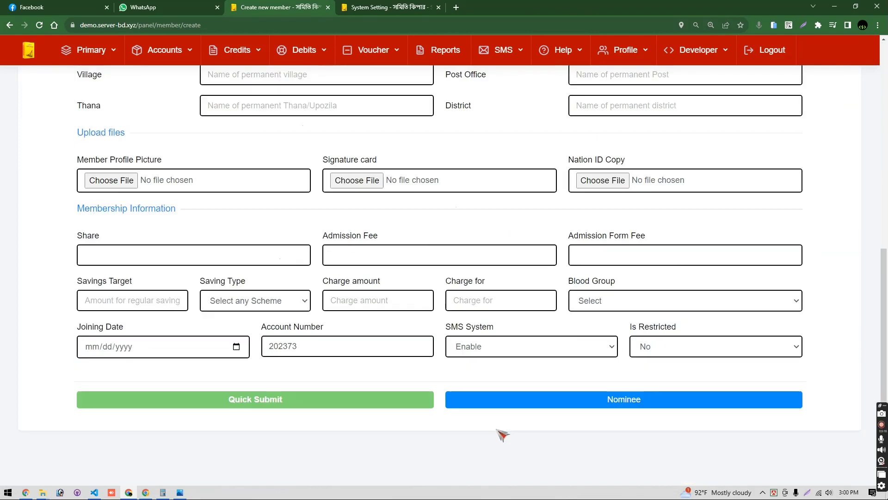
{"action": "scroll", "coordinate": [264, 379], "scroll_direction": "up", "scroll_amount": 10}
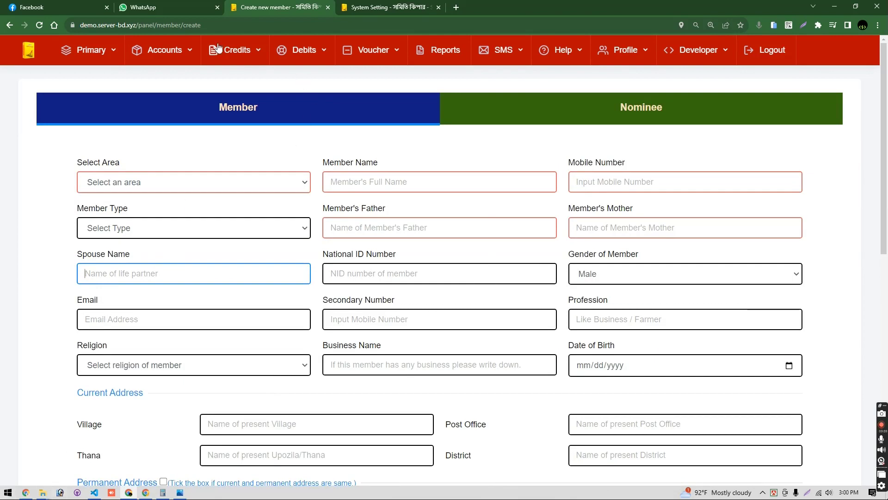
- Return to the system settings browser tab and reopen the Form Configuration section
{"action": "key", "text": "ctrl+Tab"}
{"action": "scroll", "coordinate": [91, 363], "scroll_direction": "down", "scroll_amount": 10}
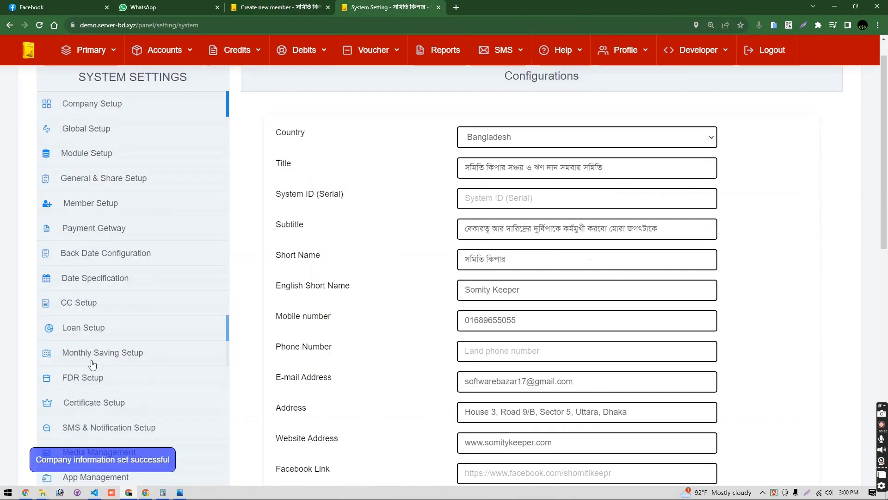
{"action": "scroll", "coordinate": [103, 275], "scroll_direction": "up", "scroll_amount": 3}
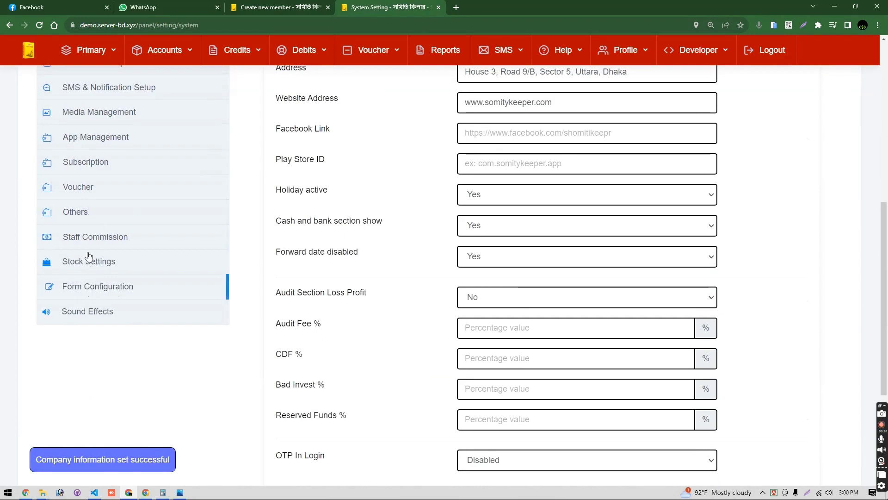
{"action": "left_click", "coordinate": [92, 289]}
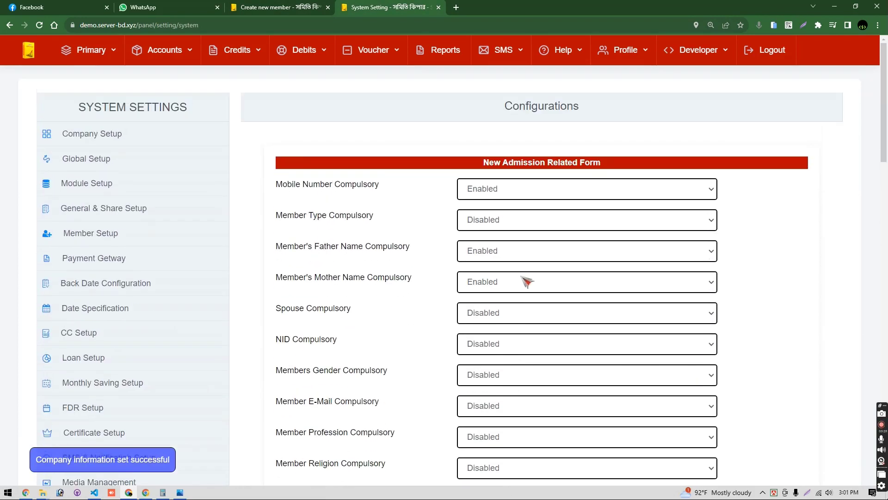
- Review the remaining compulsory options, including Saving Type and Regular Savings Target, down to the Admission Application Form Related section
{"action": "scroll", "coordinate": [521, 279], "scroll_direction": "down", "scroll_amount": 12}
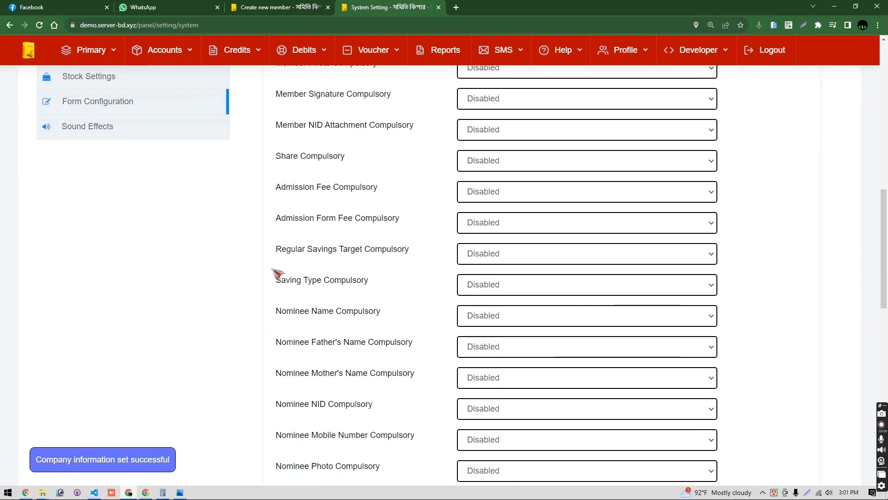
{"action": "left_click_drag", "start_coordinate": [272, 279], "coordinate": [448, 283]}
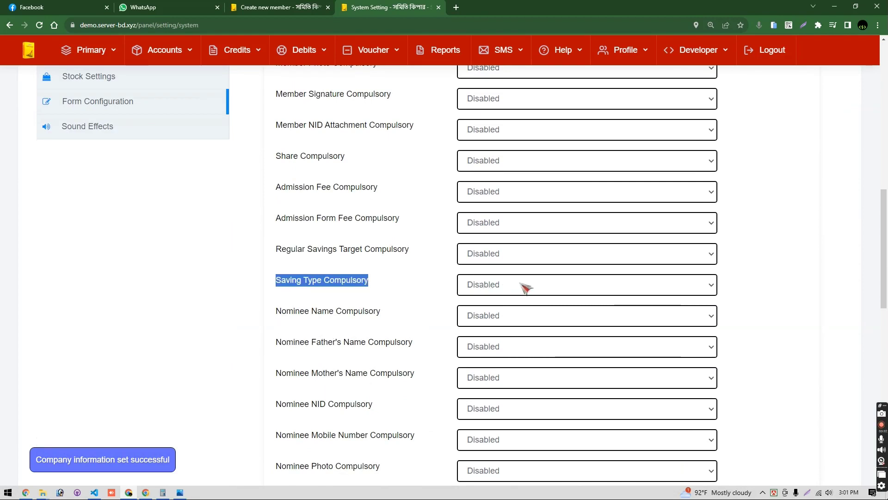
{"action": "left_click_drag", "start_coordinate": [284, 251], "coordinate": [410, 251]}
{"action": "scroll", "coordinate": [430, 323], "scroll_direction": "up", "scroll_amount": 7}
{"action": "scroll", "coordinate": [437, 337], "scroll_direction": "down", "scroll_amount": 7}
{"action": "scroll", "coordinate": [446, 353], "scroll_direction": "down", "scroll_amount": 5}
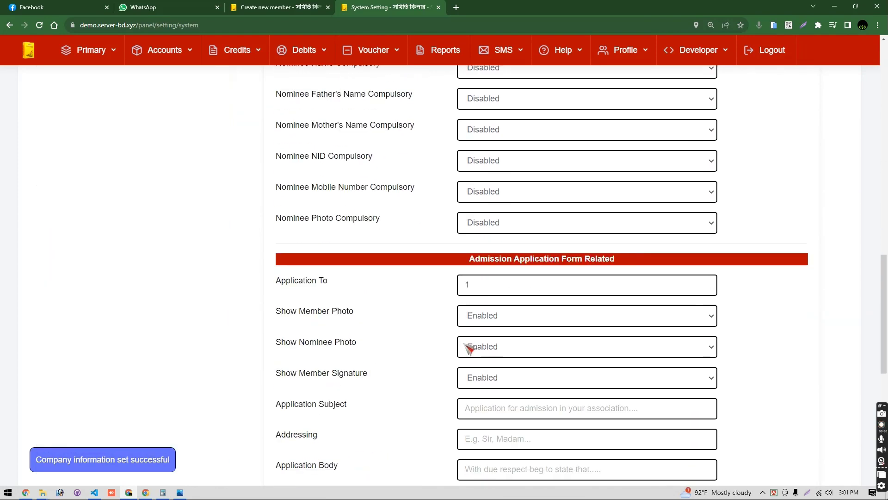
- Switch the interface language to Bengali and reopen the form configuration section of the system settings
{"action": "scroll", "coordinate": [430, 339], "scroll_direction": "up", "scroll_amount": 17}
{"action": "left_click", "coordinate": [630, 53]}
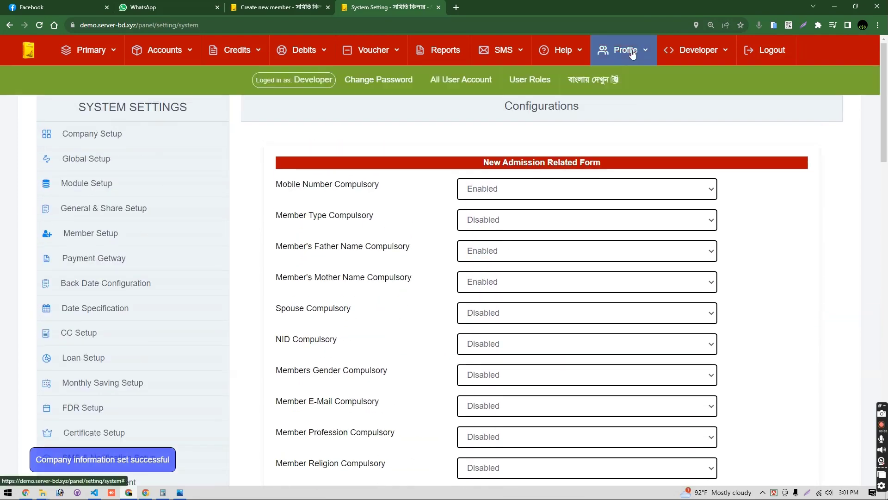
{"action": "left_click", "coordinate": [595, 82]}
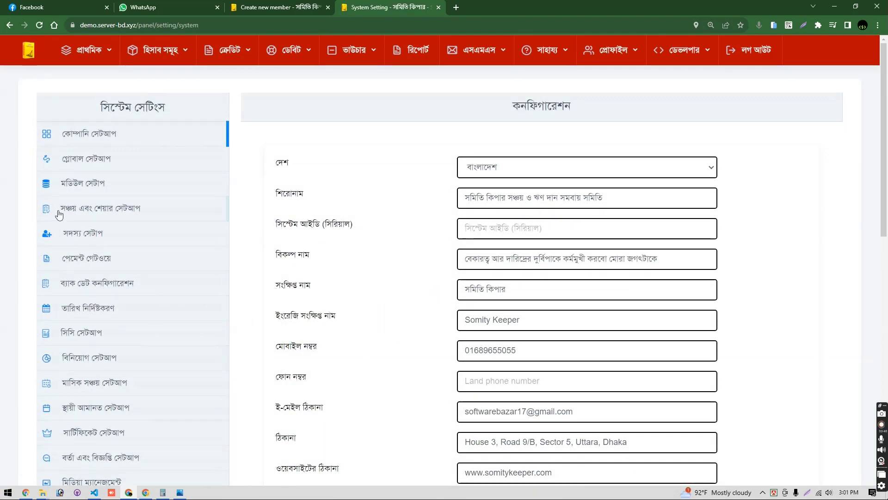
{"action": "scroll", "coordinate": [58, 214], "scroll_direction": "down", "scroll_amount": 10}
{"action": "scroll", "coordinate": [88, 236], "scroll_direction": "up", "scroll_amount": 3}
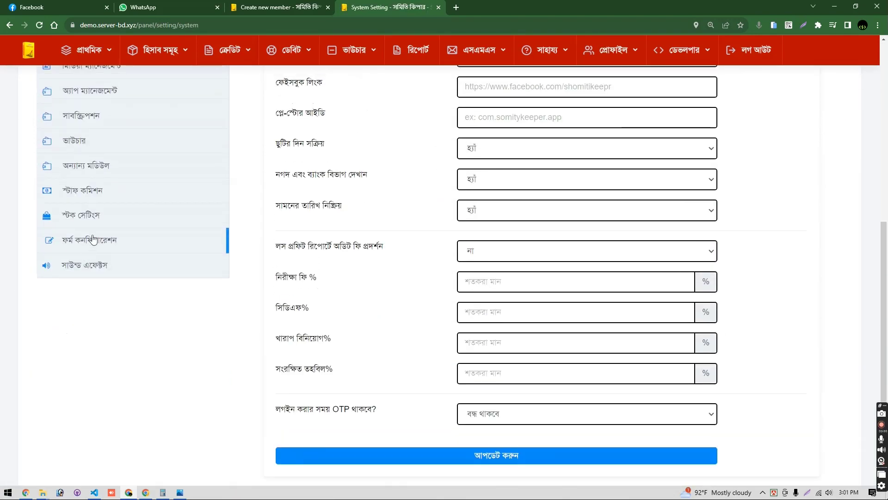
{"action": "left_click", "coordinate": [92, 239]}
{"action": "scroll", "coordinate": [416, 283], "scroll_direction": "up", "scroll_amount": 9}
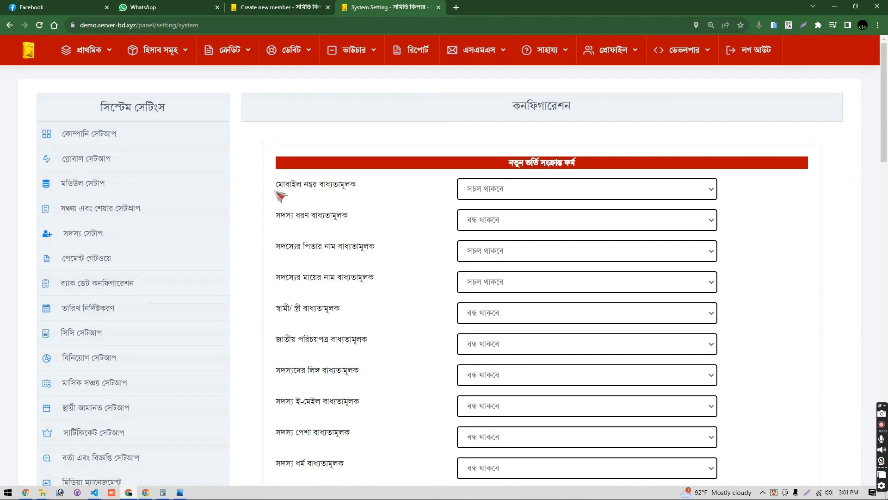
- Examine the Bengali compulsory-field settings from mobile number to nominee photo, including the photo options, and the admission application settings below
{"action": "left_click_drag", "start_coordinate": [276, 192], "coordinate": [372, 190]}
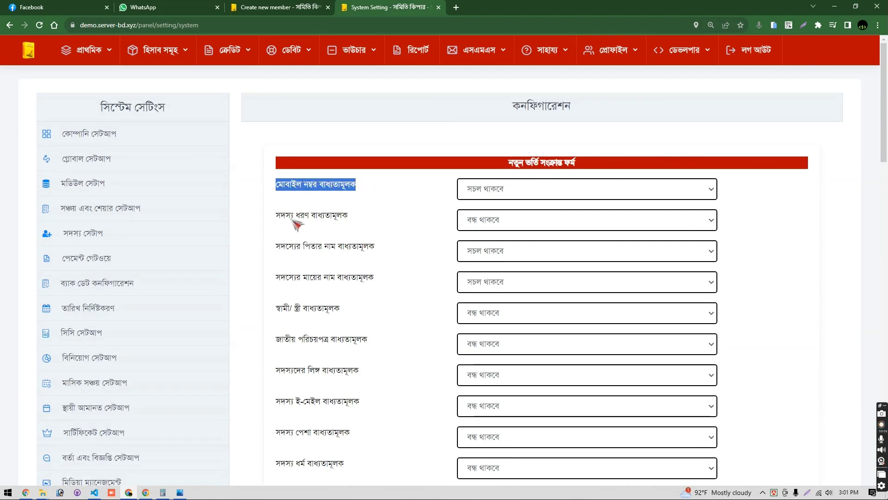
{"action": "left_click_drag", "start_coordinate": [273, 214], "coordinate": [374, 220]}
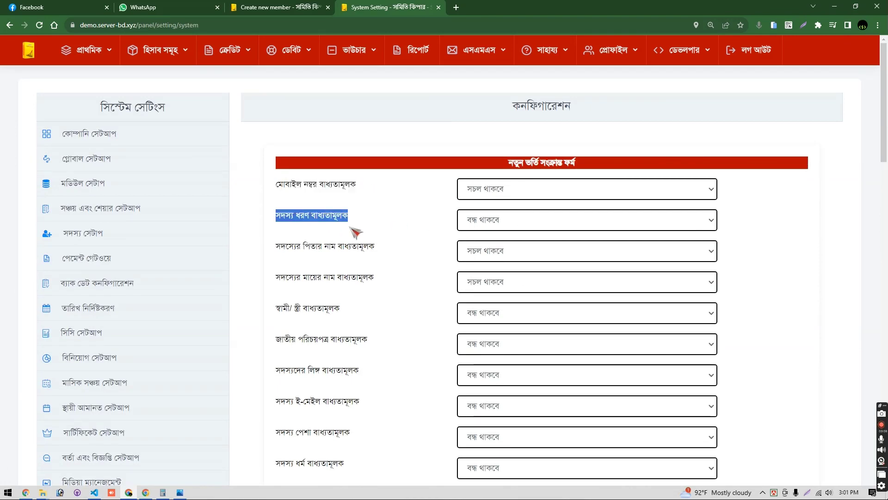
{"action": "left_click", "coordinate": [280, 252]}
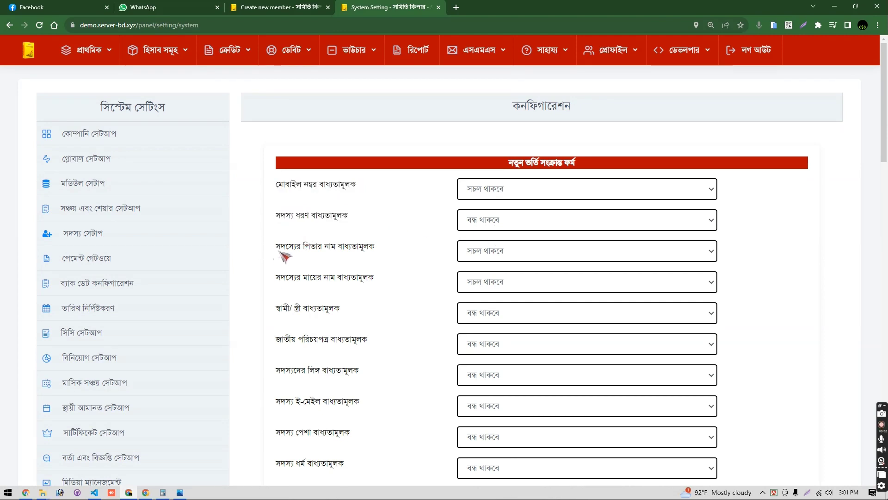
{"action": "left_click_drag", "start_coordinate": [278, 251], "coordinate": [388, 258]}
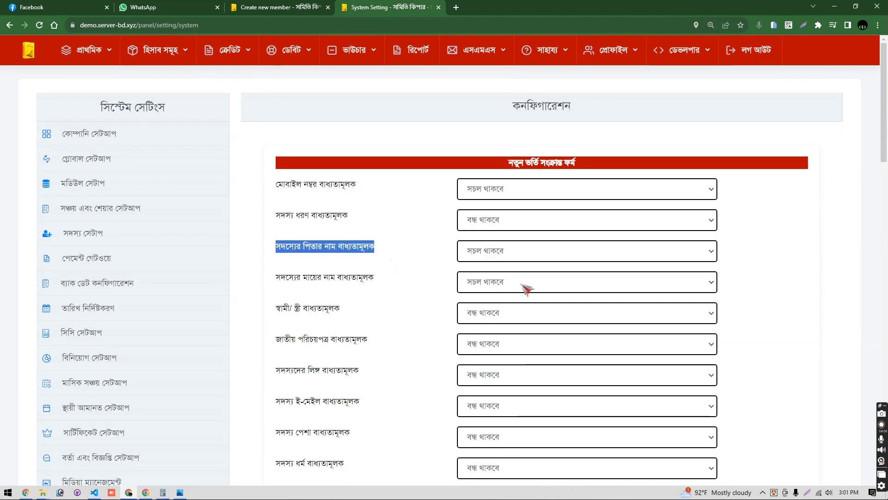
{"action": "scroll", "coordinate": [525, 287], "scroll_direction": "down", "scroll_amount": 7}
{"action": "scroll", "coordinate": [461, 288], "scroll_direction": "down", "scroll_amount": 10}
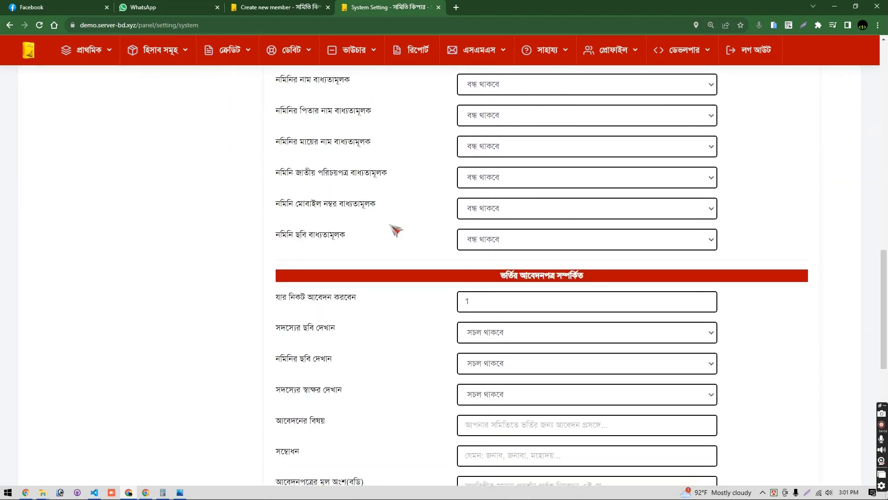
{"action": "left_click", "coordinate": [481, 247]}
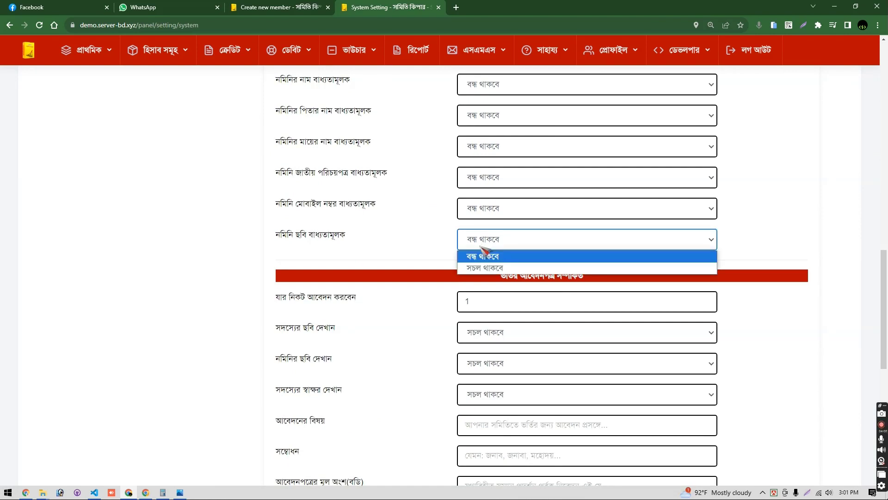
{"action": "left_click", "coordinate": [482, 249]}
{"action": "scroll", "coordinate": [460, 292], "scroll_direction": "down", "scroll_amount": 5}
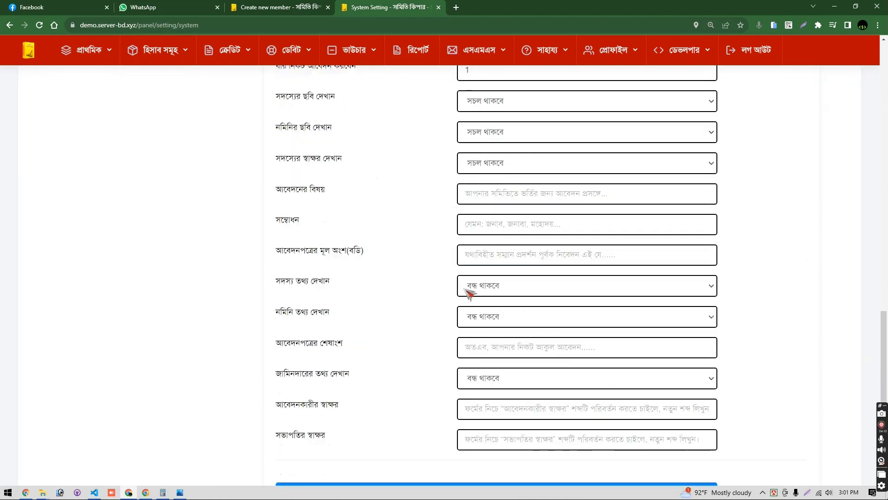
{"action": "scroll", "coordinate": [467, 292], "scroll_direction": "up", "scroll_amount": 6}
- Clear the application recipient field in the admission application section
{"action": "left_click_drag", "start_coordinate": [618, 324], "coordinate": [572, 318]}
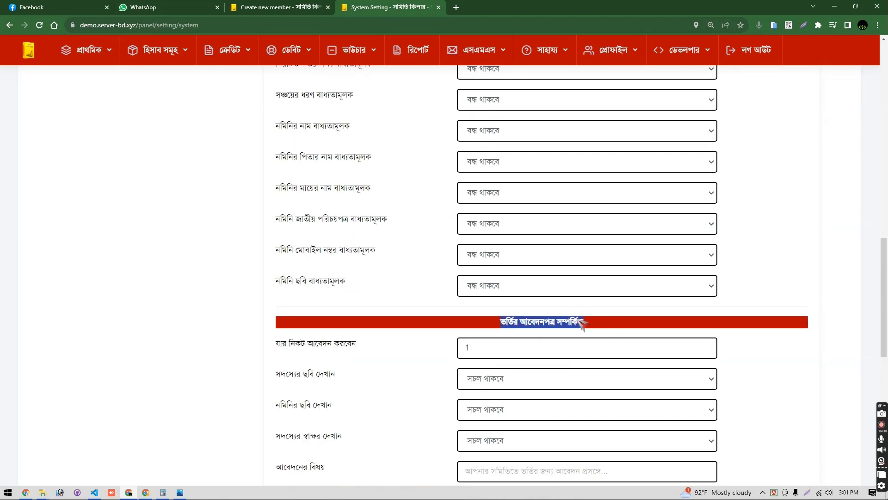
{"action": "left_click", "coordinate": [476, 345]}
{"action": "key", "text": "BackSpace"}
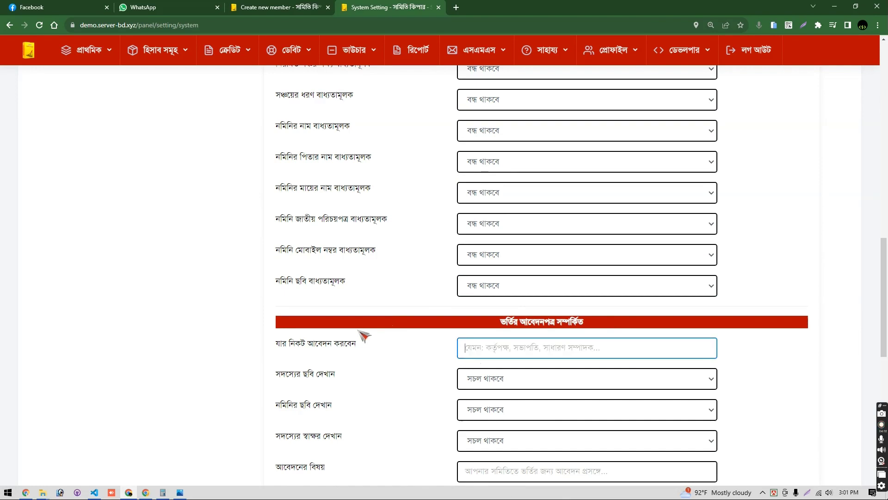
- Open the activated member list and view the printed admission form of the seventh member listed
{"action": "left_click", "coordinate": [264, 8]}
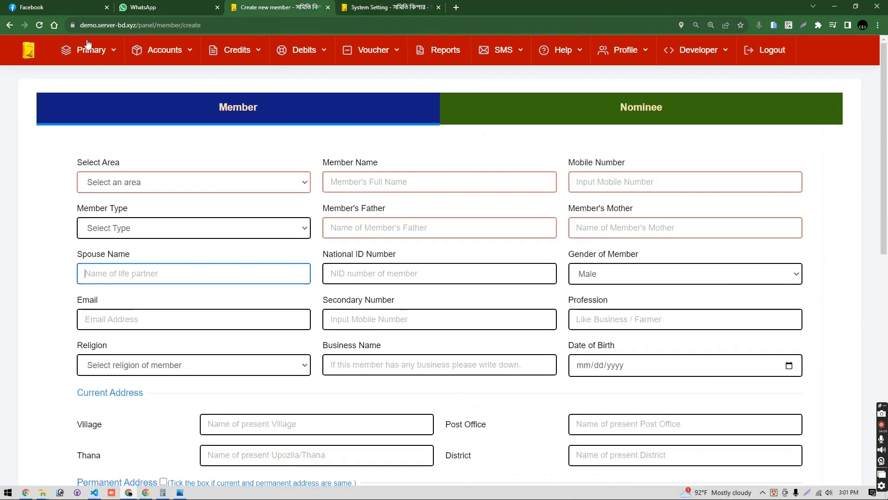
{"action": "mouse_move", "coordinate": [157, 58]}
{"action": "left_click", "coordinate": [116, 81]}
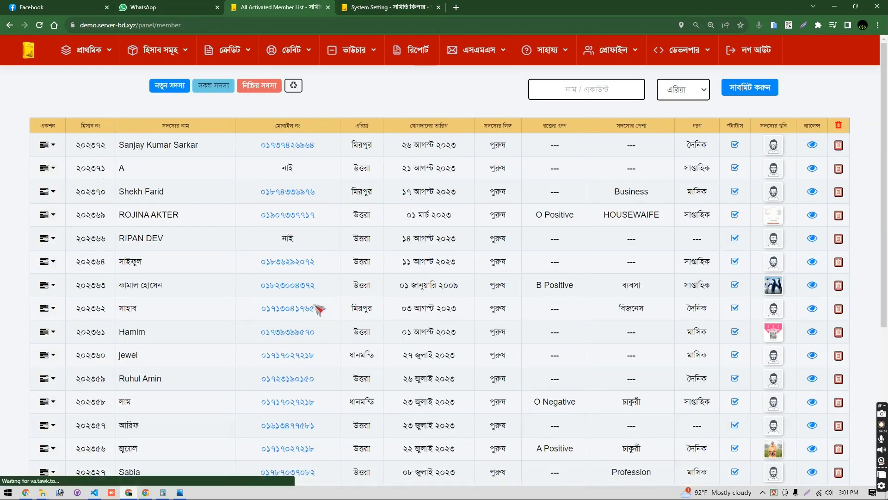
{"action": "left_click", "coordinate": [46, 290]}
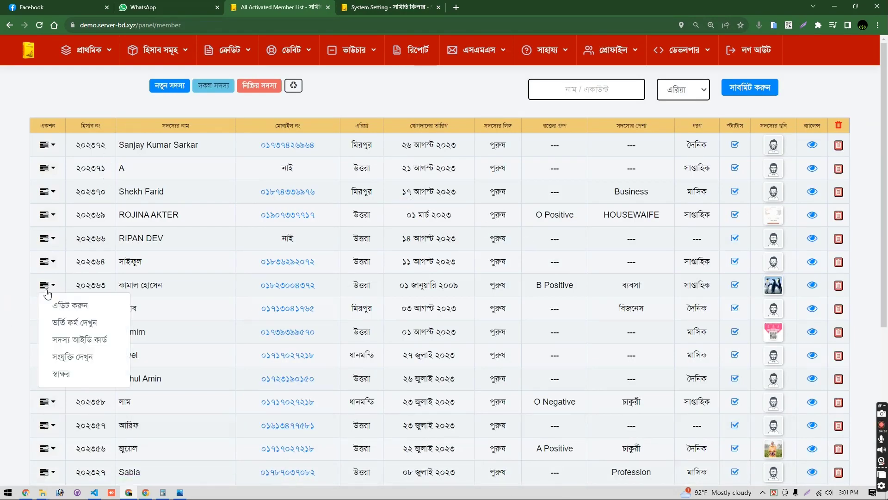
{"action": "left_click", "coordinate": [78, 324]}
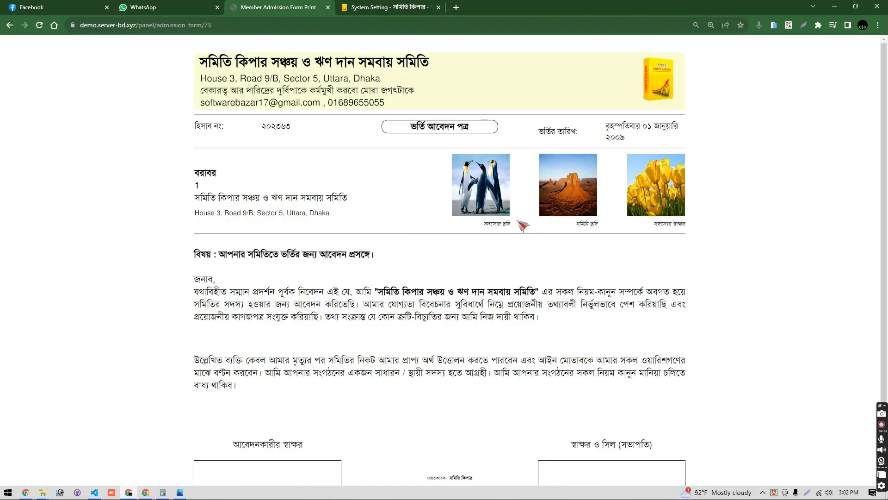
{"action": "scroll", "coordinate": [462, 207], "scroll_direction": "down", "scroll_amount": 1}
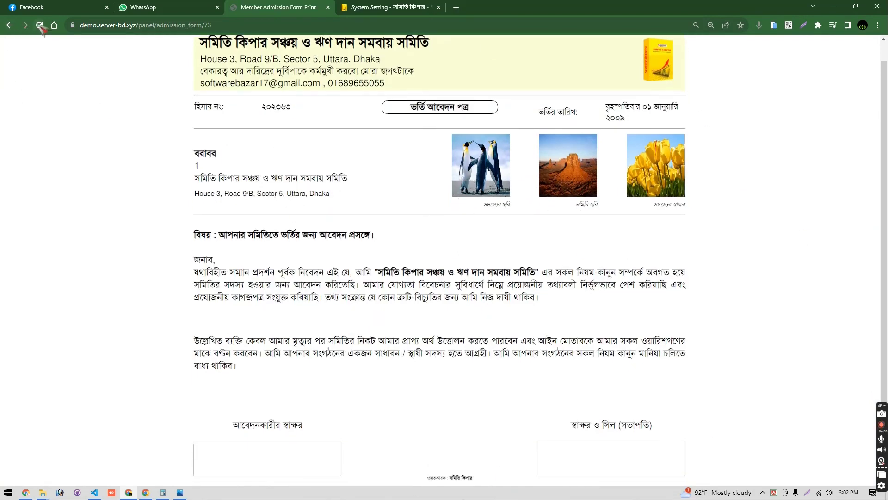
- Save the form configuration with the application recipient left blank and reload the printed admission form to check its recipient line
{"action": "key", "text": "ctrl+Tab"}
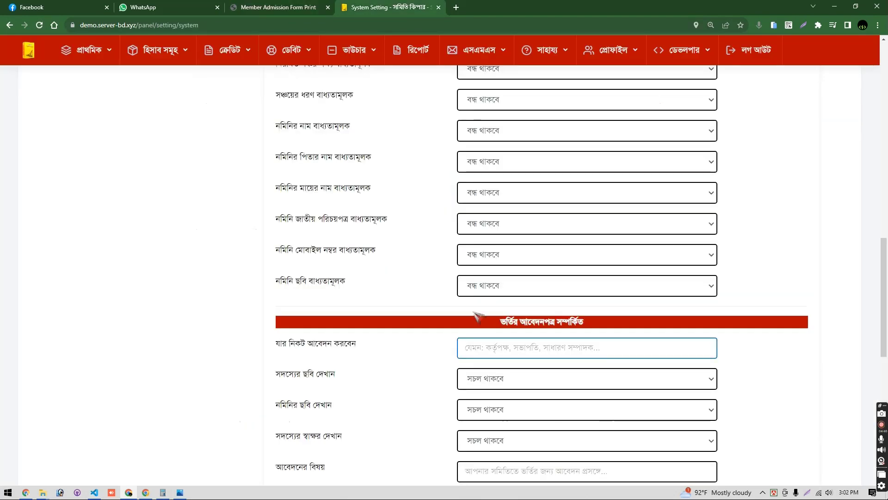
{"action": "scroll", "coordinate": [477, 315], "scroll_direction": "down", "scroll_amount": 12}
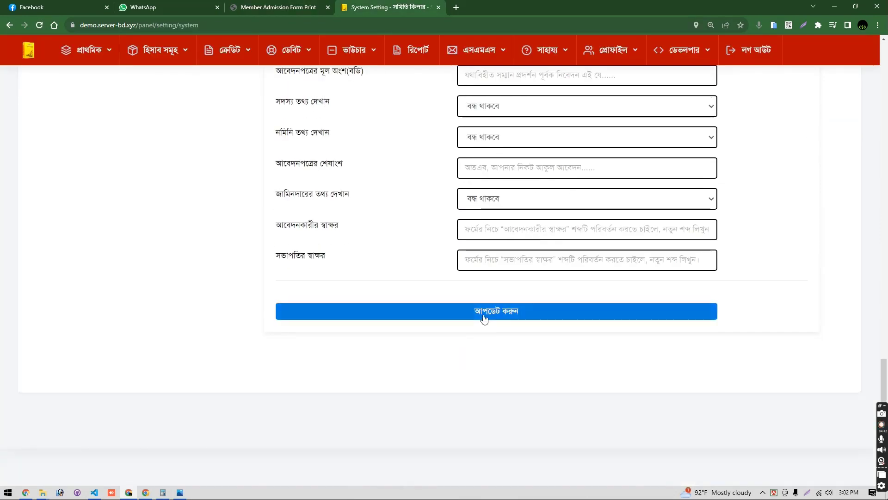
{"action": "left_click", "coordinate": [484, 318]}
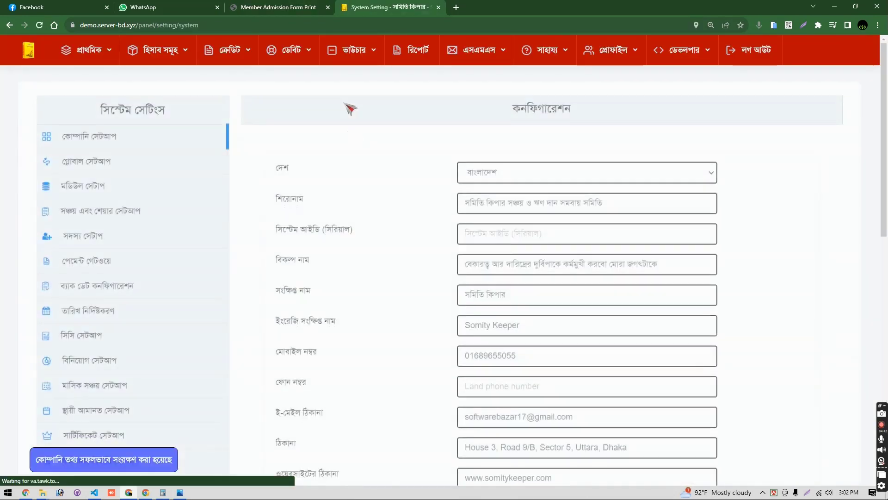
{"action": "key", "text": "ctrl+shift+Tab"}
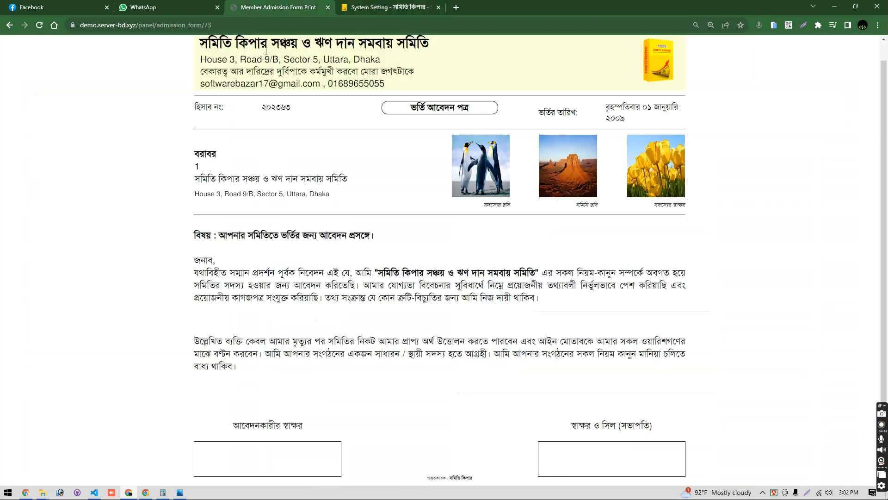
{"action": "left_click", "coordinate": [39, 25]}
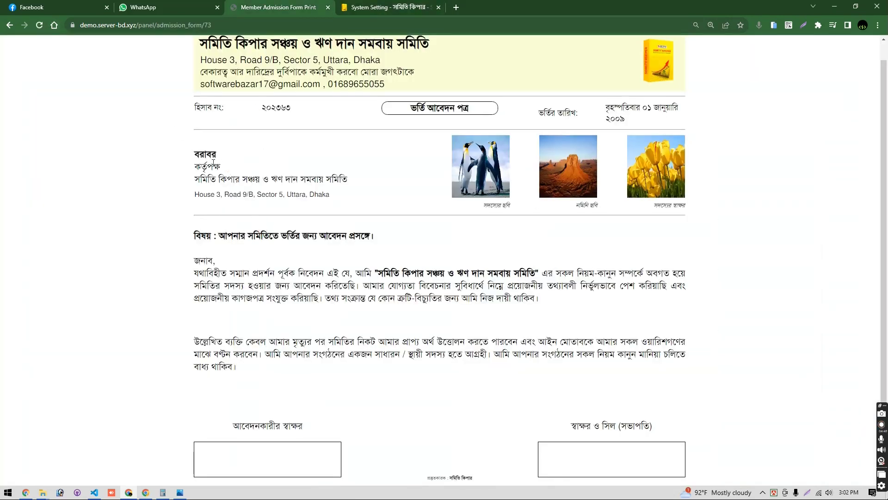
{"action": "mouse_move", "coordinate": [213, 161]}
{"action": "left_mouse_down"}
{"action": "mouse_move", "coordinate": [178, 168]}
{"action": "mouse_move", "coordinate": [220, 166]}
{"action": "left_mouse_up"}
{"action": "triple_click", "coordinate": [203, 167]}
- Reopen the form configuration in the system settings, set the application recipient to সভাপতি and save the update
{"action": "left_click", "coordinate": [379, 9]}
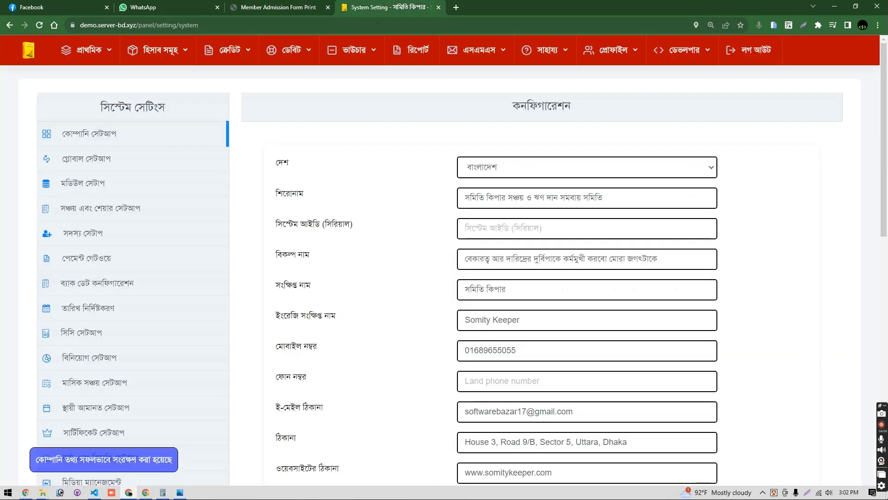
{"action": "scroll", "coordinate": [228, 367], "scroll_direction": "down", "scroll_amount": 15}
{"action": "scroll", "coordinate": [100, 354], "scroll_direction": "up", "scroll_amount": 5}
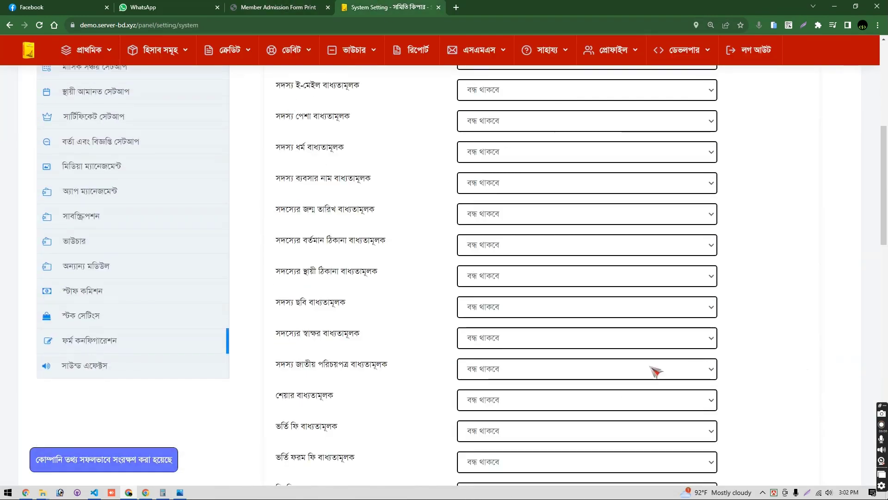
{"action": "scroll", "coordinate": [506, 357], "scroll_direction": "down", "scroll_amount": 15}
{"action": "scroll", "coordinate": [448, 352], "scroll_direction": "up", "scroll_amount": 2}
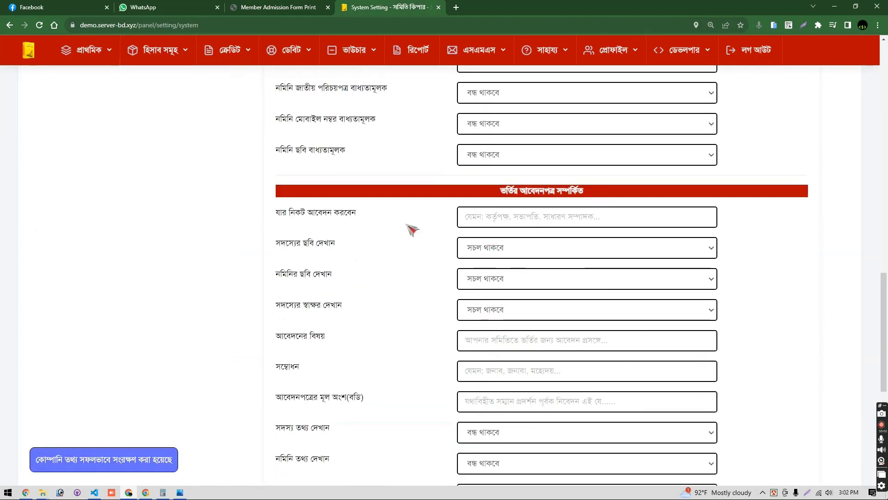
{"action": "left_click_drag", "start_coordinate": [276, 219], "coordinate": [356, 212]}
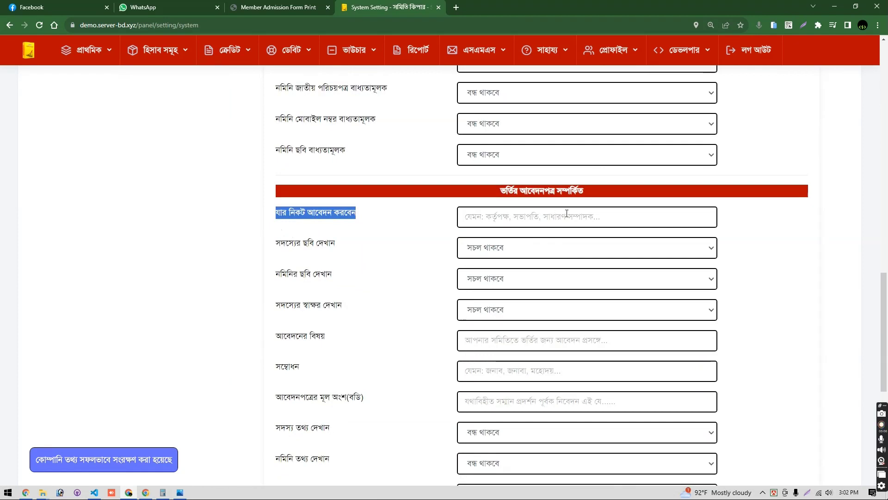
{"action": "left_click", "coordinate": [588, 216]}
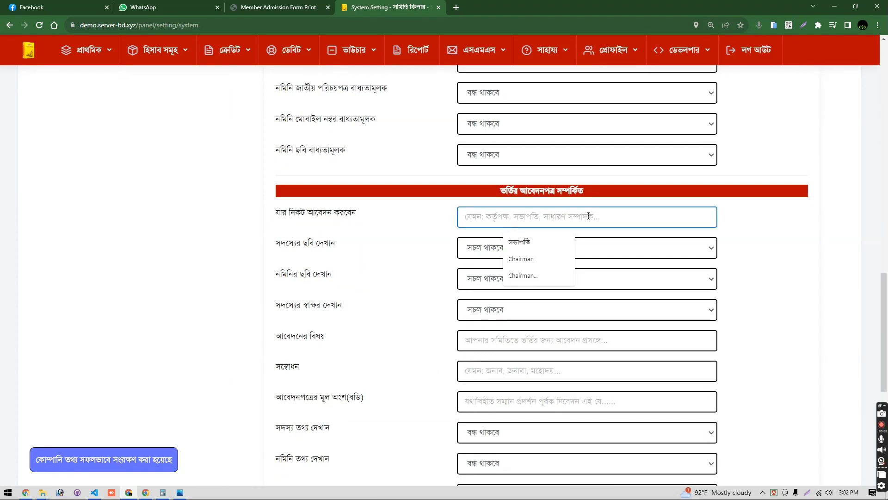
{"action": "left_click", "coordinate": [525, 242]}
{"action": "scroll", "coordinate": [472, 377], "scroll_direction": "down", "scroll_amount": 3}
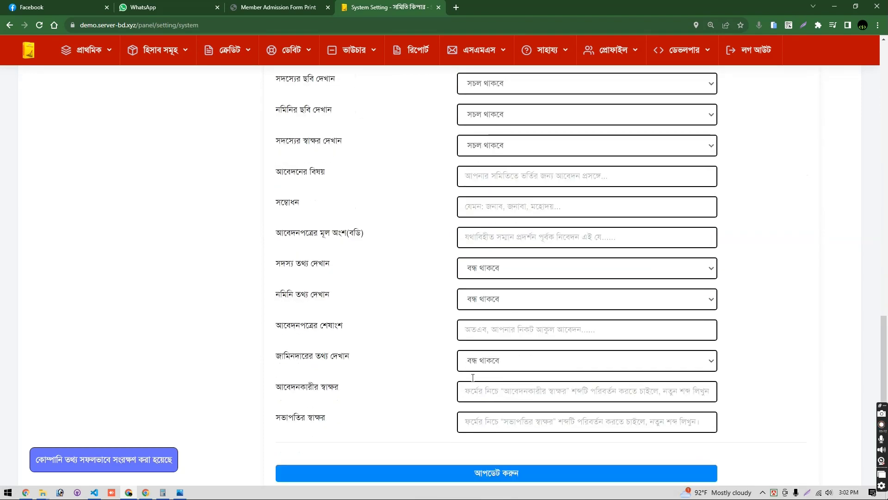
{"action": "left_click", "coordinate": [480, 317]}
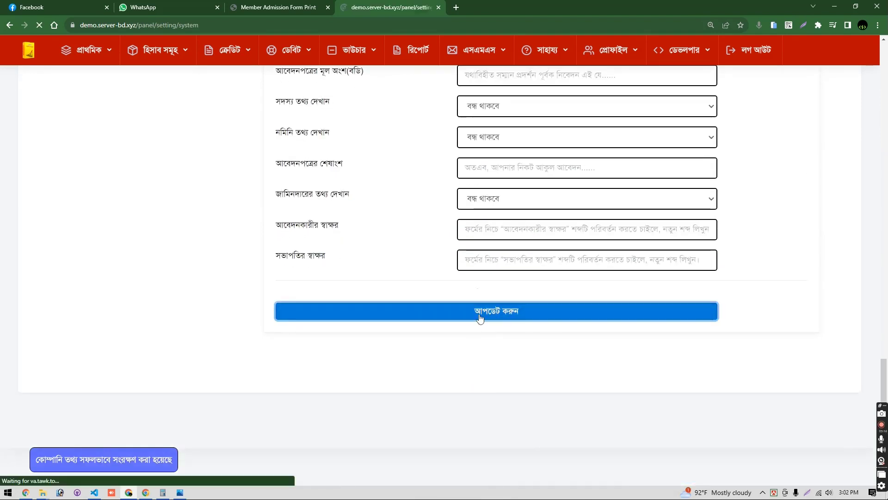
- Reload the printed admission form and check the recipient line under বরাবর
{"action": "left_click", "coordinate": [281, 7]}
{"action": "scroll", "coordinate": [94, 175], "scroll_direction": "up", "scroll_amount": 1}
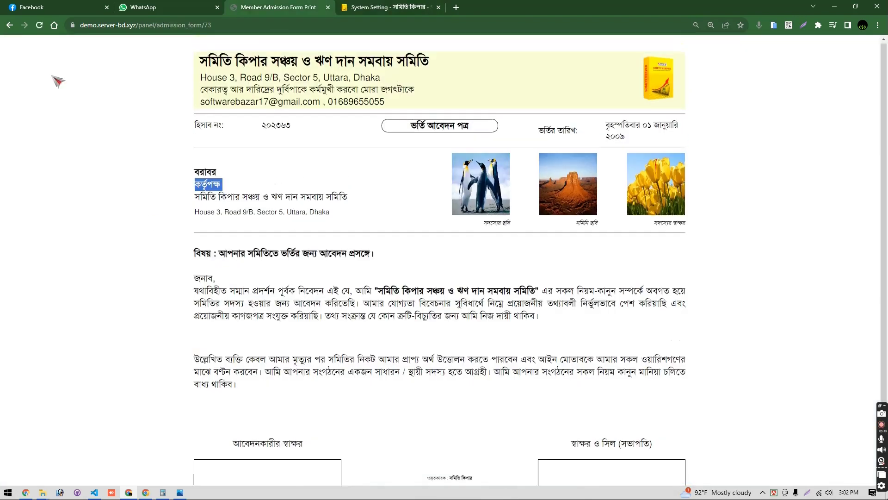
{"action": "left_click", "coordinate": [40, 26]}
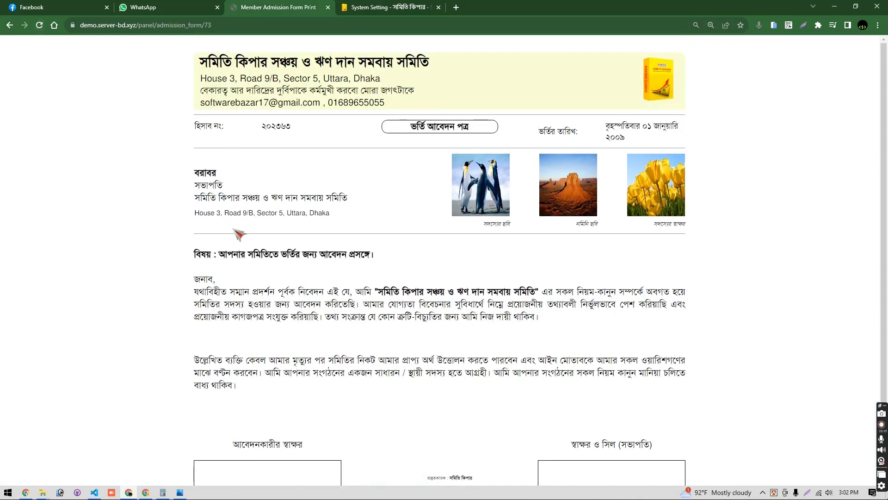
{"action": "left_click_drag", "start_coordinate": [223, 186], "coordinate": [205, 185]}
- Return to the system settings and bring up the admission application section of the form configuration
{"action": "key", "text": "ctrl+Tab"}
{"action": "scroll", "coordinate": [139, 396], "scroll_direction": "down", "scroll_amount": 8}
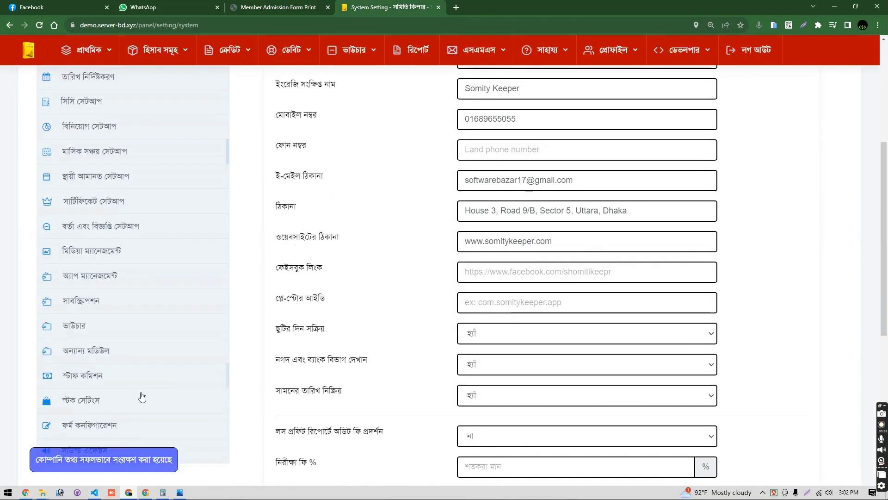
{"action": "left_click", "coordinate": [75, 285]}
{"action": "scroll", "coordinate": [531, 458], "scroll_direction": "up", "scroll_amount": 10}
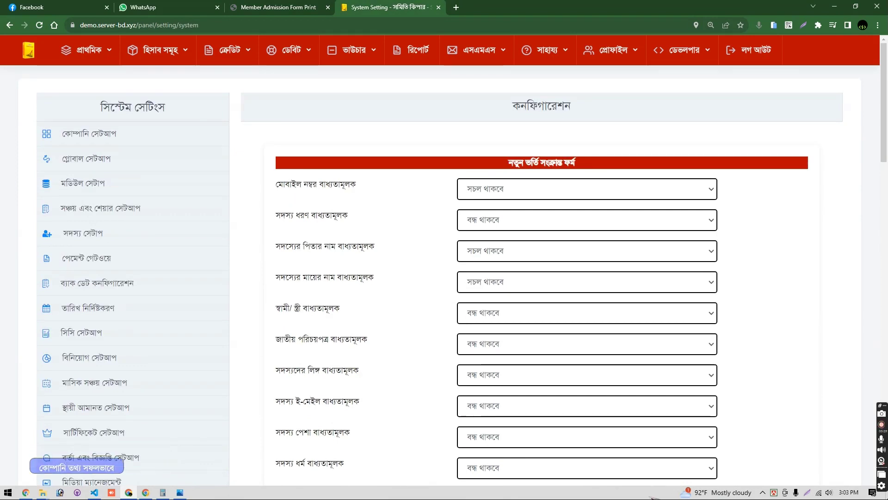
{"action": "scroll", "coordinate": [595, 416], "scroll_direction": "down", "scroll_amount": 9}
{"action": "scroll", "coordinate": [465, 380], "scroll_direction": "down", "scroll_amount": 5}
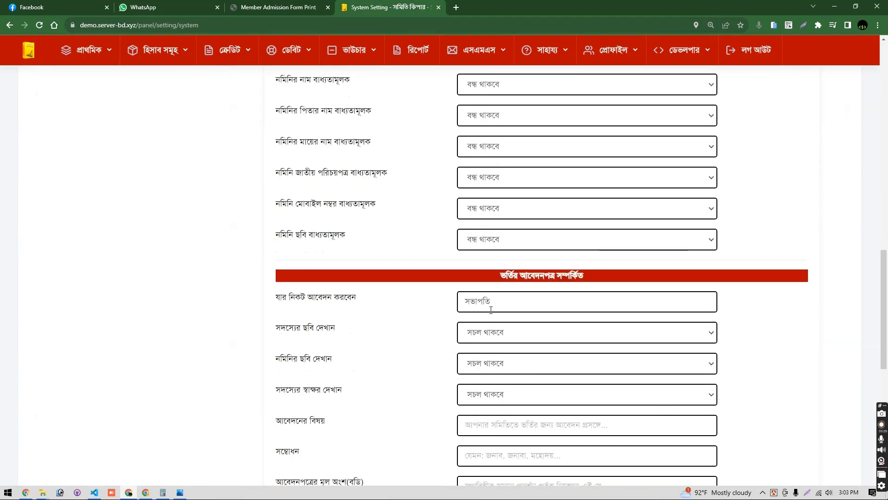
- Replace the application recipient with Chairman, save the update and reload the printed admission form to check it
{"action": "left_click", "coordinate": [484, 303]}
{"action": "key", "text": "ctrl+a"}
{"action": "key", "text": "BackSpace"}
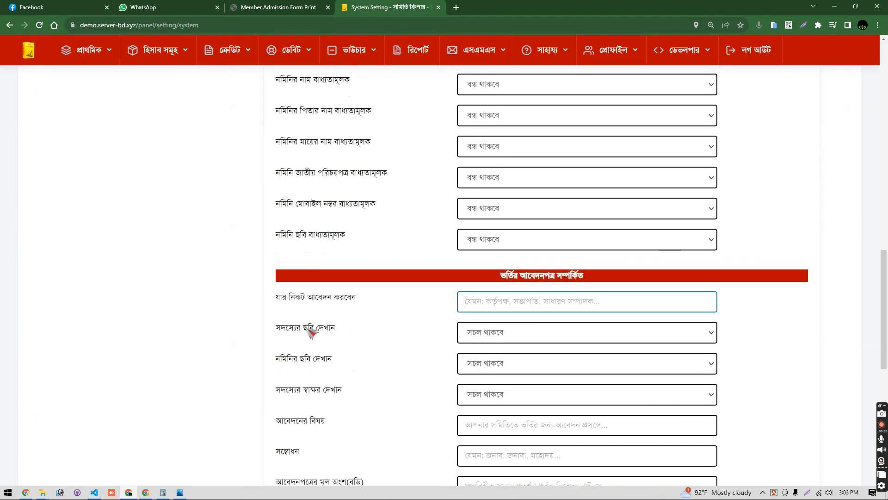
{"action": "left_click", "coordinate": [482, 299]}
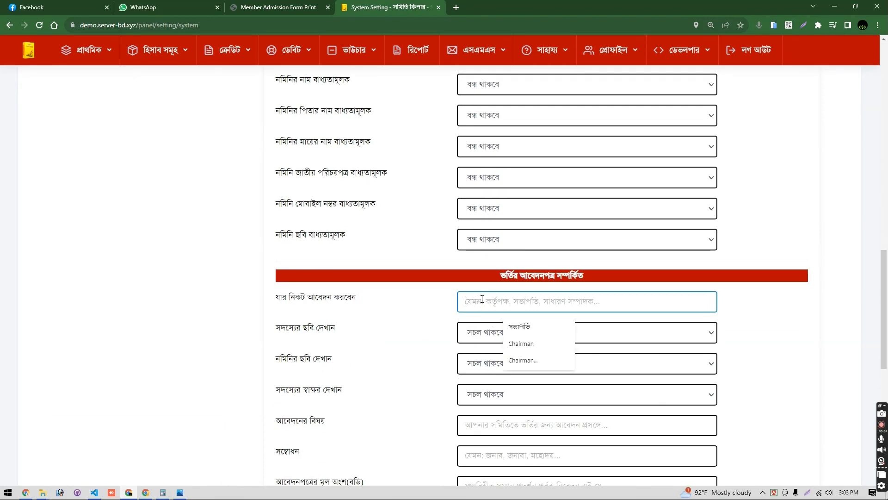
{"action": "left_click", "coordinate": [527, 345]}
{"action": "scroll", "coordinate": [477, 395], "scroll_direction": "down", "scroll_amount": 9}
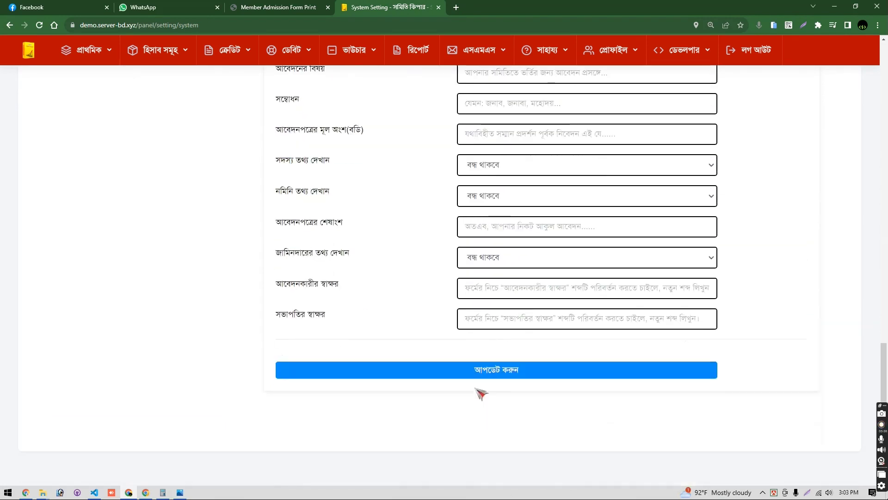
{"action": "left_click", "coordinate": [488, 311]}
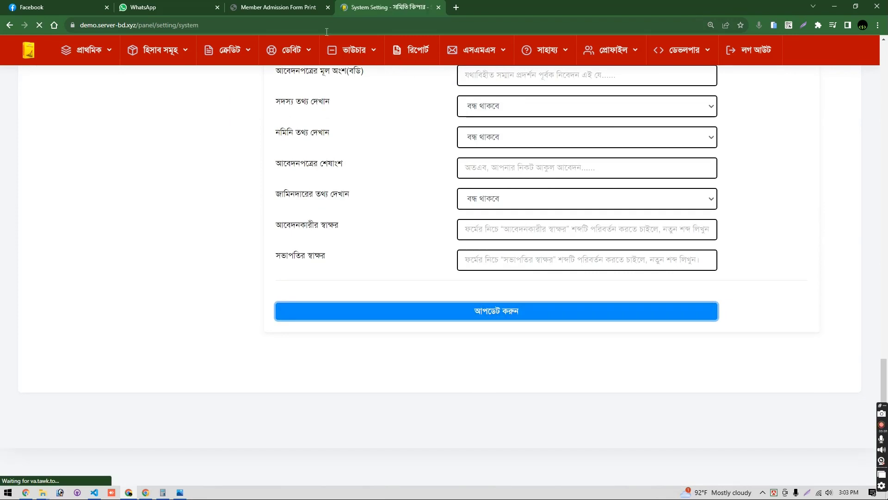
{"action": "key", "text": "ctrl+shift+Tab"}
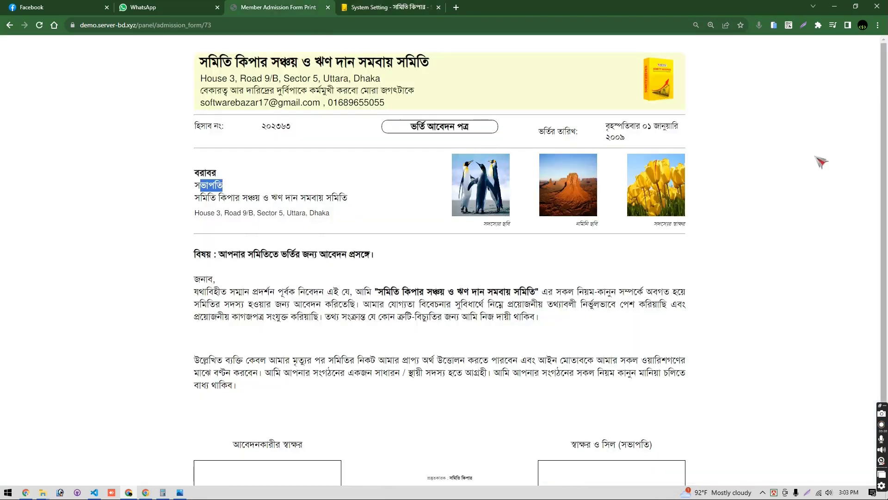
{"action": "left_click", "coordinate": [41, 26]}
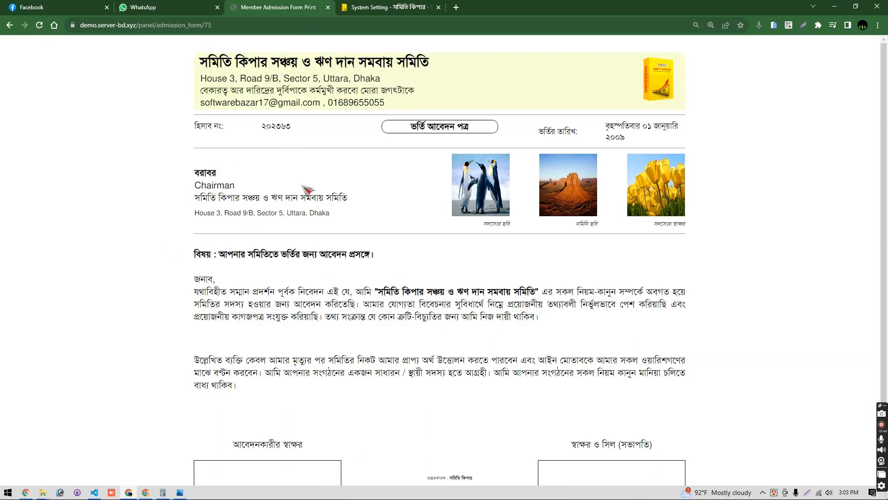
- Reopen the form configuration in the system settings and put the cursor in the application subject field (আবেদনের বিষয়)
{"action": "left_click", "coordinate": [382, 8]}
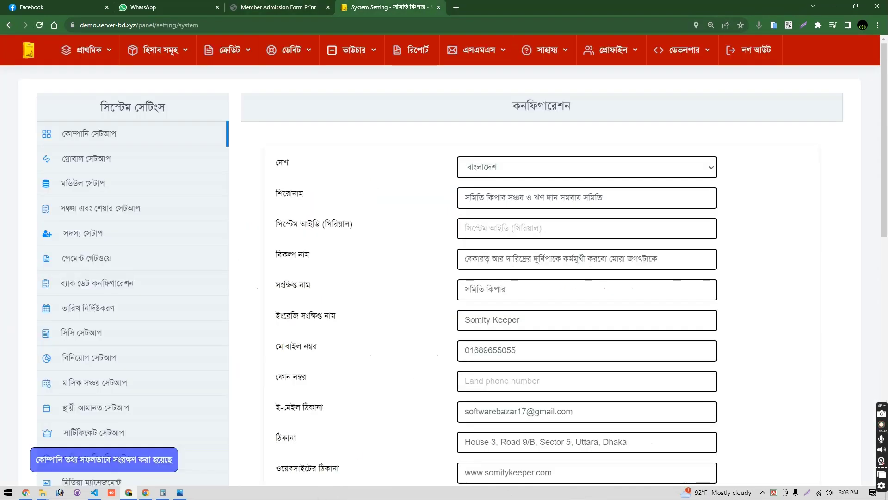
{"action": "scroll", "coordinate": [55, 367], "scroll_direction": "down", "scroll_amount": 15}
{"action": "scroll", "coordinate": [65, 333], "scroll_direction": "up", "scroll_amount": 5}
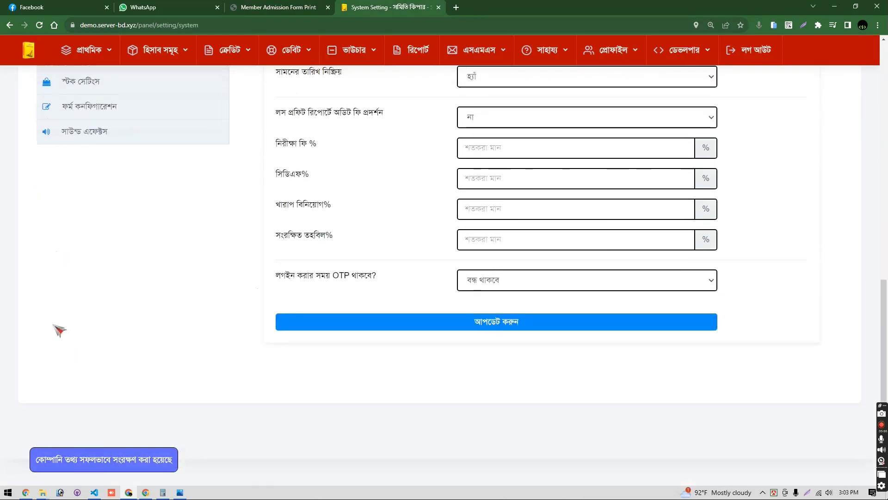
{"action": "scroll", "coordinate": [487, 280], "scroll_direction": "down", "scroll_amount": 10}
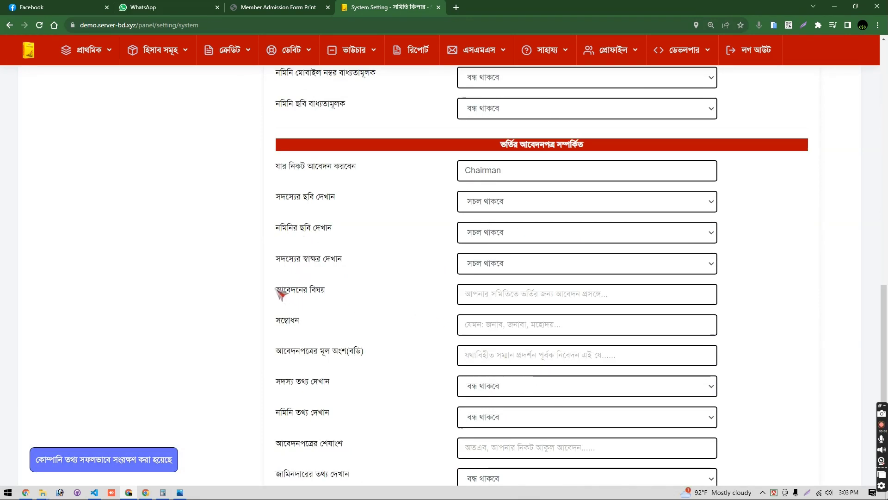
{"action": "left_click_drag", "start_coordinate": [276, 289], "coordinate": [418, 308]}
{"action": "left_click", "coordinate": [334, 298]}
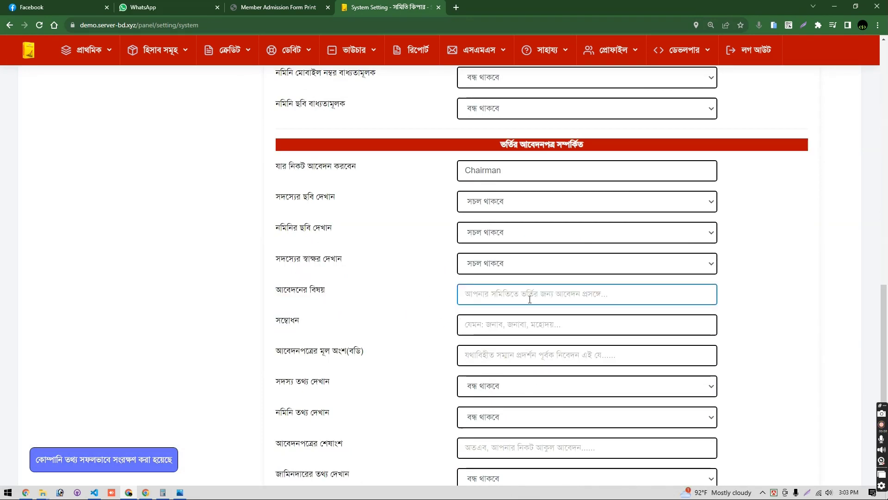
- Compare the application subject setting with the subject line on the printed admission form
{"action": "left_click", "coordinate": [267, 9]}
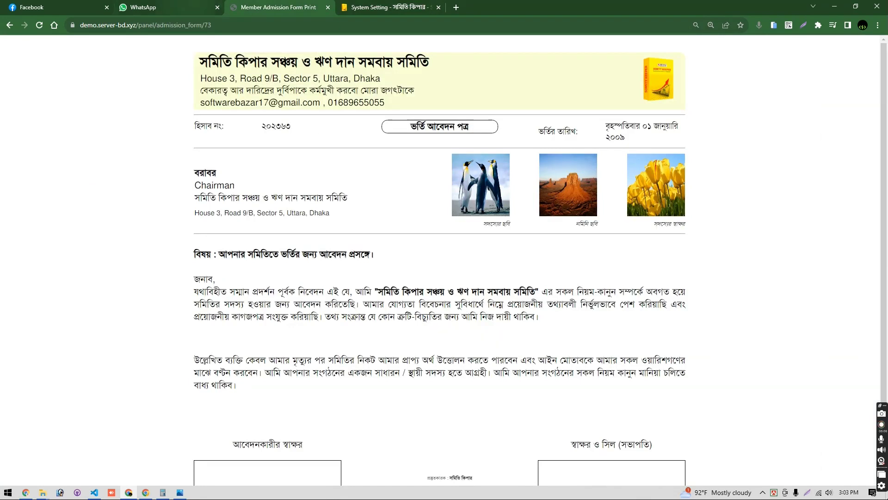
{"action": "key", "text": "ctrl+Tab"}
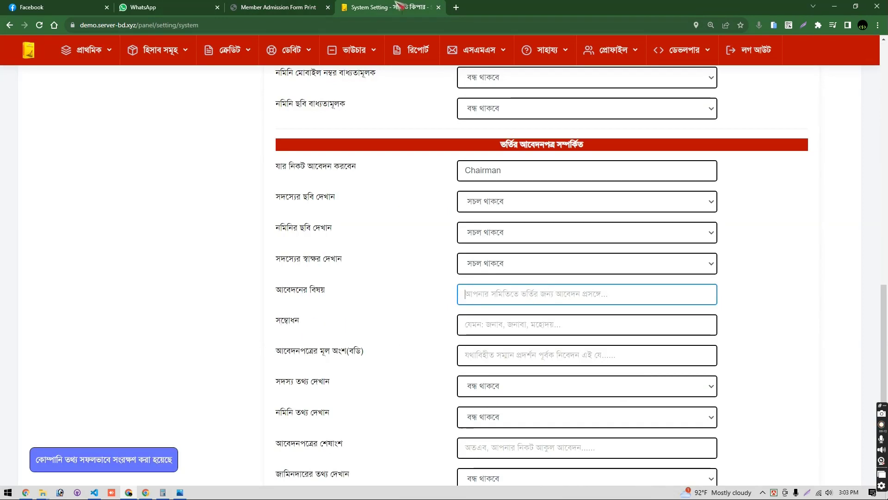
{"action": "key", "text": "ctrl+shift+Tab"}
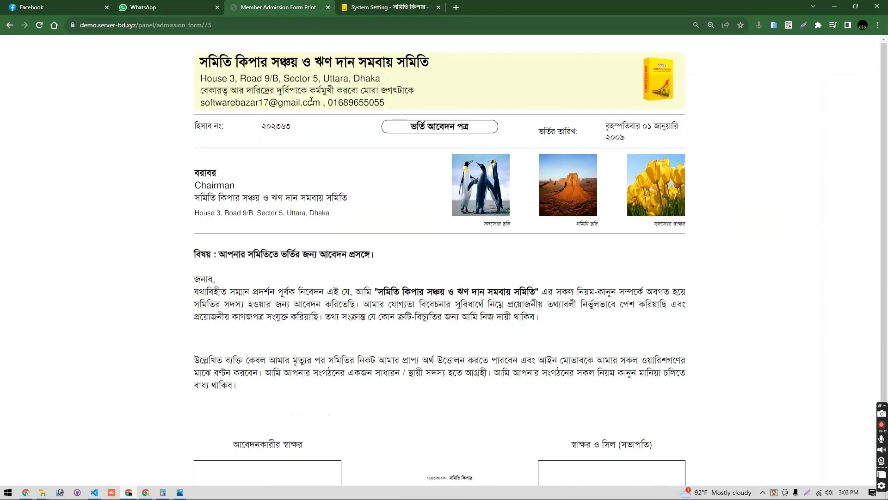
- Compare the salutation on the printed form with the salutation field (সম্বোধন) in the admission application settings
{"action": "double_click", "coordinate": [201, 277]}
{"action": "key", "text": "ctrl+Tab"}
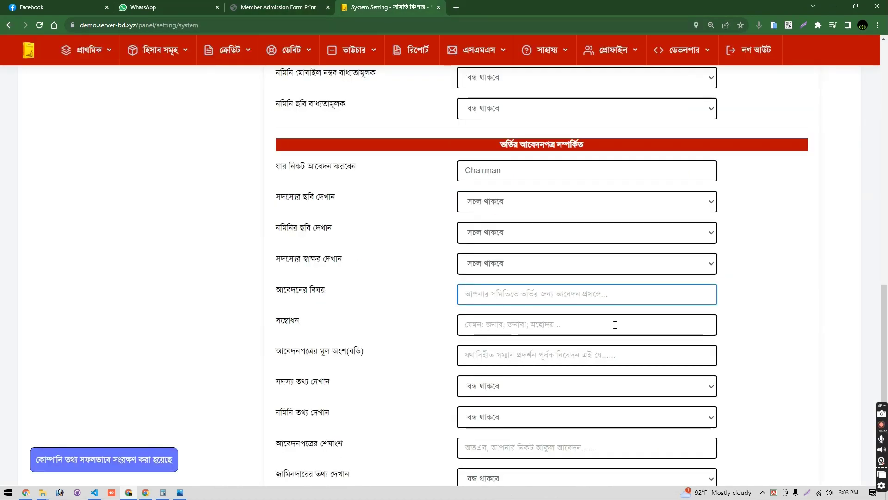
{"action": "left_click", "coordinate": [516, 323]}
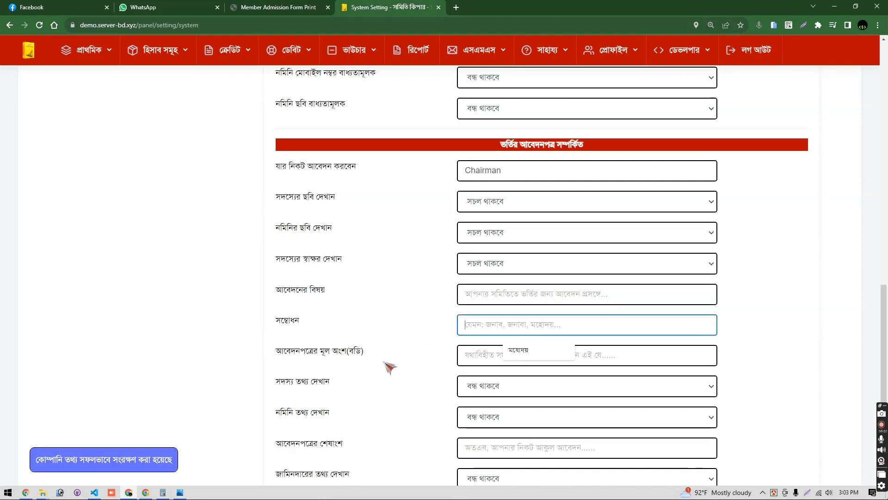
- Locate the member information display setting (সদস্য তথ্য দেখান) and check the printed form for a member details section
{"action": "scroll", "coordinate": [387, 367], "scroll_direction": "down", "scroll_amount": 4}
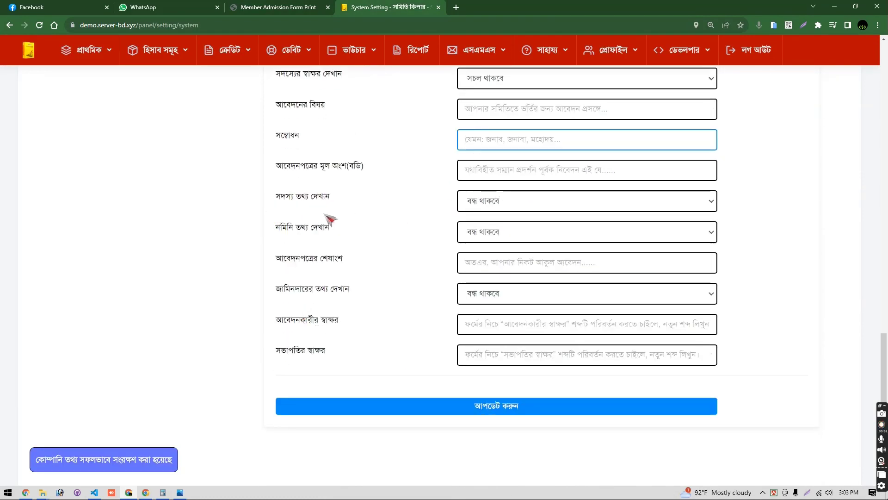
{"action": "left_click_drag", "start_coordinate": [277, 196], "coordinate": [347, 201]}
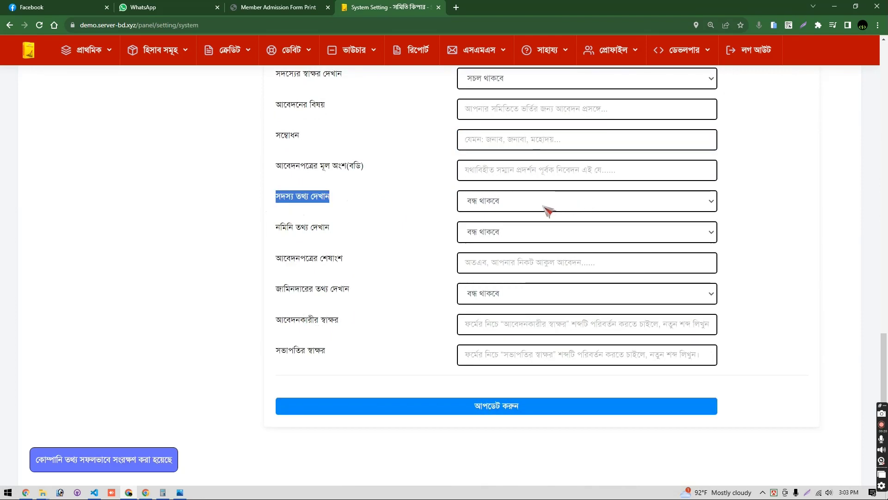
{"action": "left_click", "coordinate": [295, 4]}
{"action": "scroll", "coordinate": [391, 360], "scroll_direction": "down", "scroll_amount": 1}
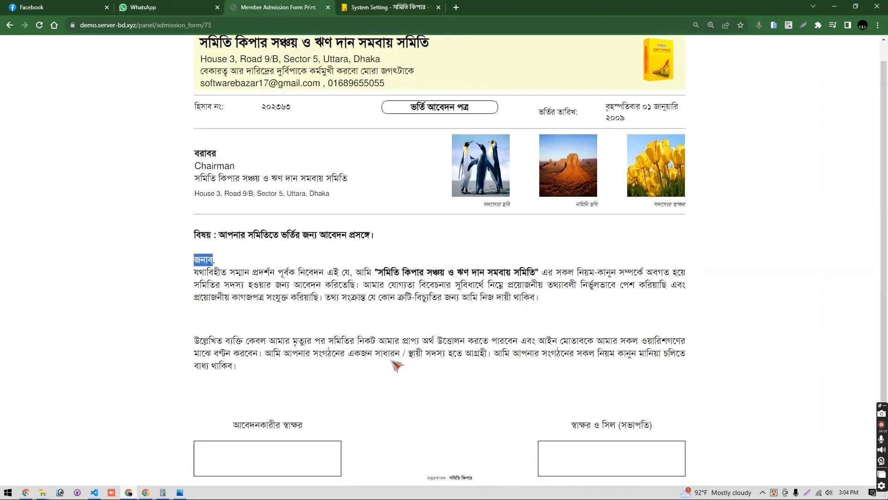
{"action": "left_click_drag", "start_coordinate": [362, 281], "coordinate": [406, 439]}
{"action": "left_click", "coordinate": [406, 440]}
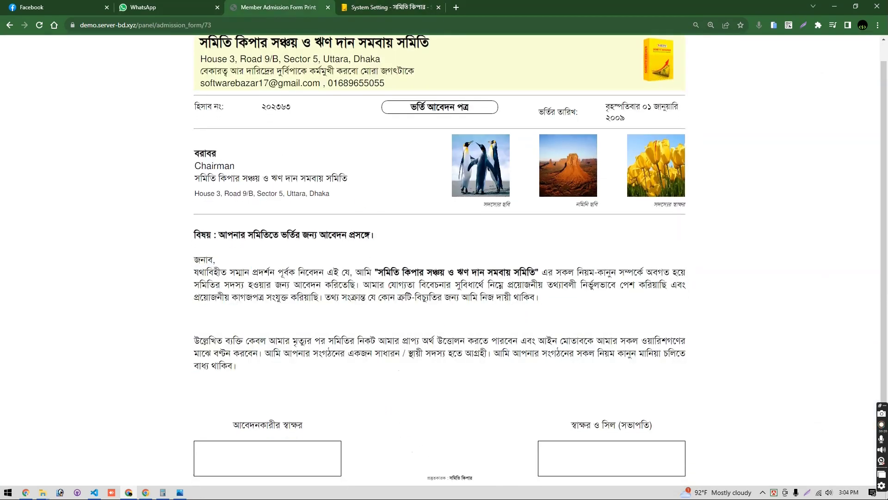
- Set the member information display (সদস্য তথ্য দেখান) to সচল থাকবে, save the update and reload the printed admission form
{"action": "key", "text": "ctrl+Tab"}
{"action": "left_click", "coordinate": [508, 202]}
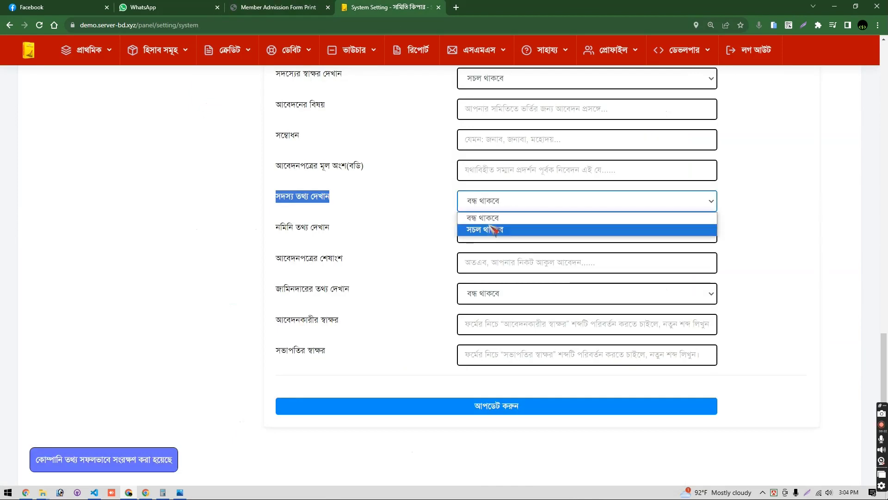
{"action": "left_click", "coordinate": [493, 230]}
{"action": "left_click", "coordinate": [474, 408]}
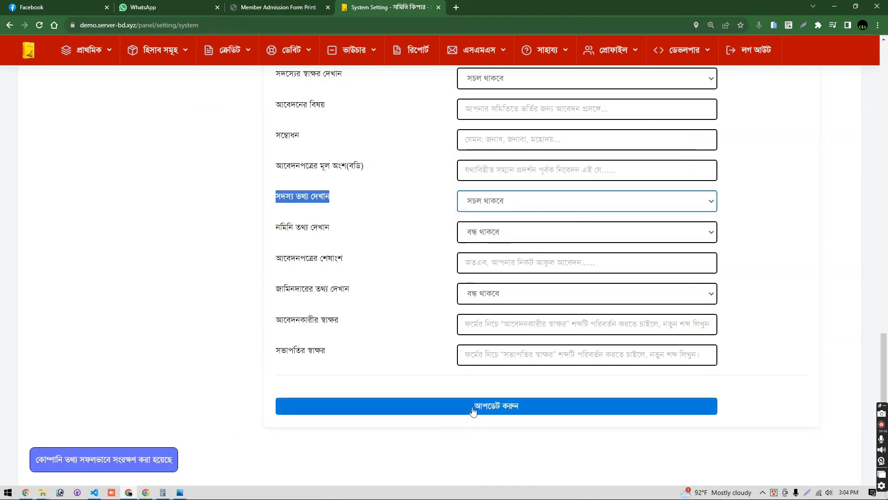
{"action": "key", "text": "ctrl+shift+Tab"}
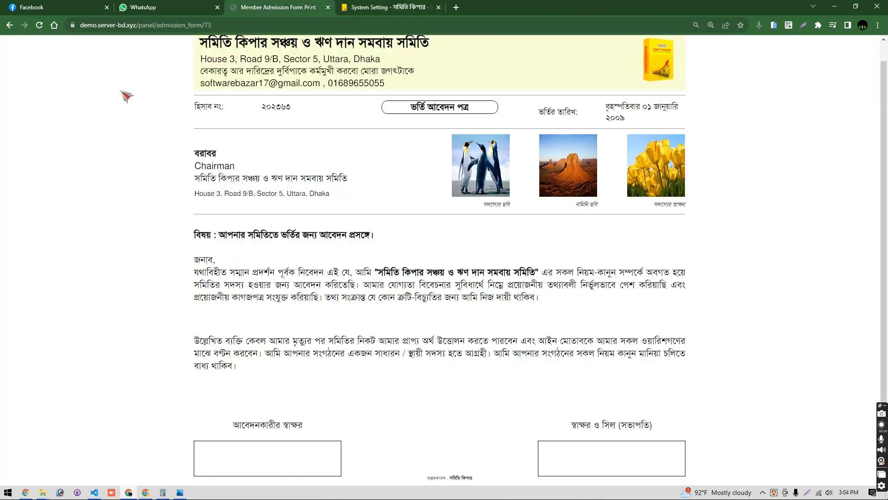
{"action": "left_click", "coordinate": [39, 25]}
{"action": "scroll", "coordinate": [416, 370], "scroll_direction": "down", "scroll_amount": 2}
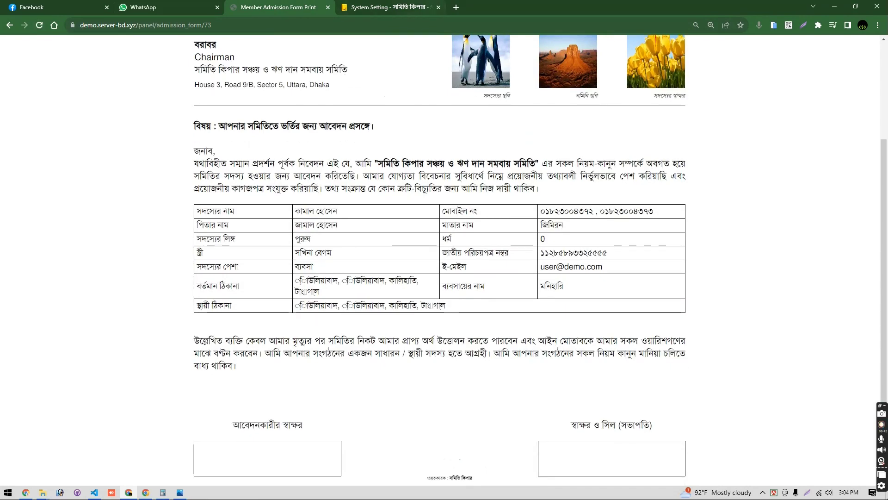
- Reopen the form configuration in the system settings and bring up the nominee and guarantor display options of the admission application
{"action": "left_click", "coordinate": [429, 3]}
{"action": "scroll", "coordinate": [230, 278], "scroll_direction": "down", "scroll_amount": 9}
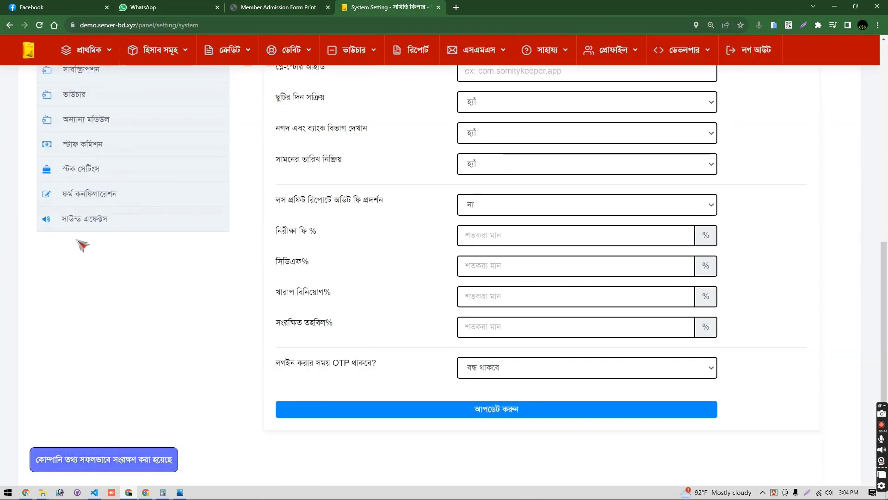
{"action": "left_click", "coordinate": [89, 196]}
{"action": "scroll", "coordinate": [508, 369], "scroll_direction": "down", "scroll_amount": 10}
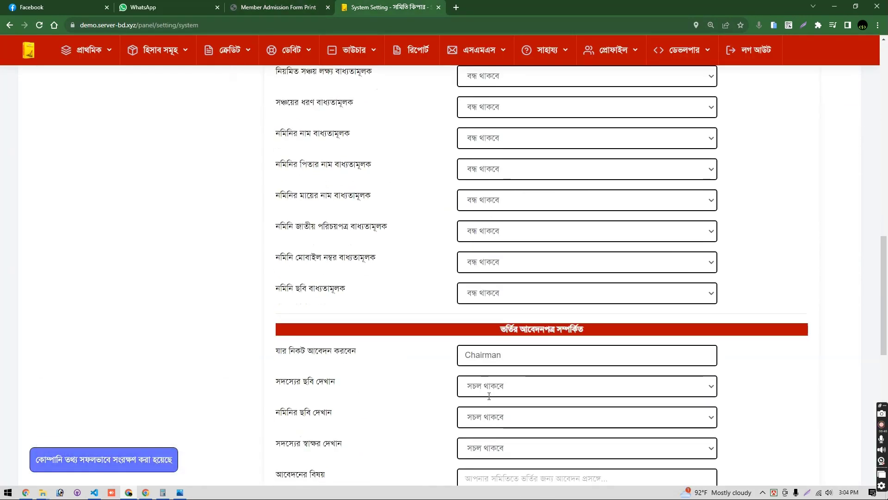
{"action": "scroll", "coordinate": [470, 324], "scroll_direction": "up", "scroll_amount": 2}
{"action": "scroll", "coordinate": [470, 281], "scroll_direction": "up", "scroll_amount": 1}
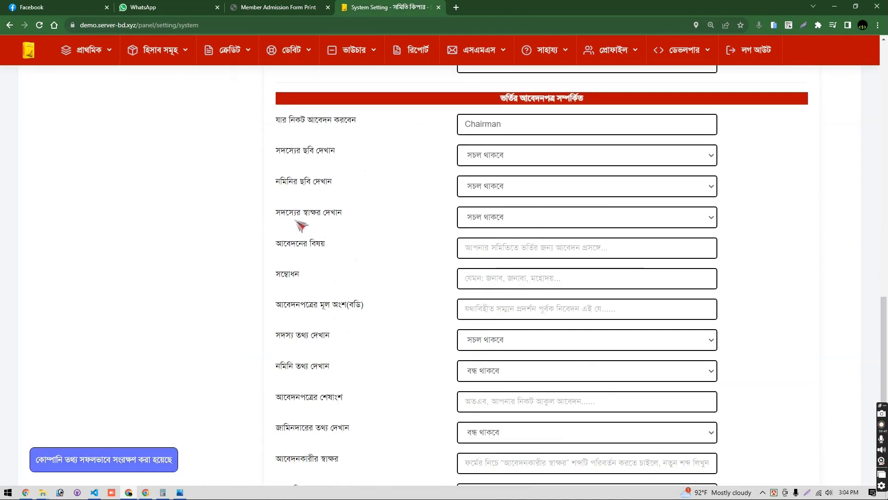
{"action": "scroll", "coordinate": [524, 418], "scroll_direction": "down", "scroll_amount": 2}
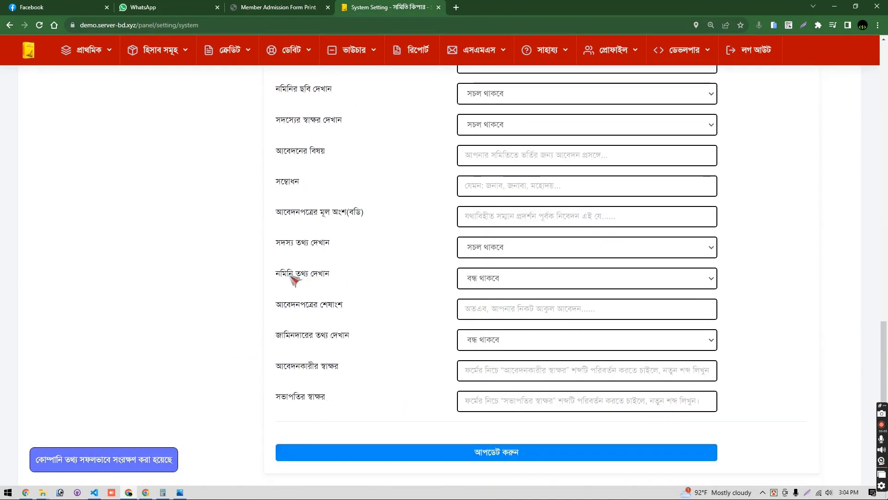
- Set the nominee (নমিনি তথ্য দেখান) and guarantor (জামিনদারের তথ্য দেখান) information displays to সচল থাকবে and save the update
{"action": "left_click_drag", "start_coordinate": [277, 272], "coordinate": [351, 278]}
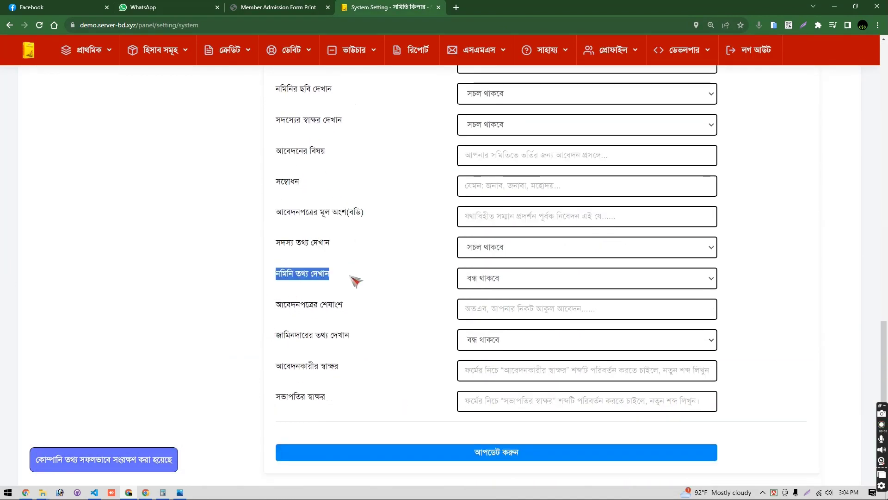
{"action": "left_click", "coordinate": [511, 281]}
{"action": "left_click", "coordinate": [501, 307]}
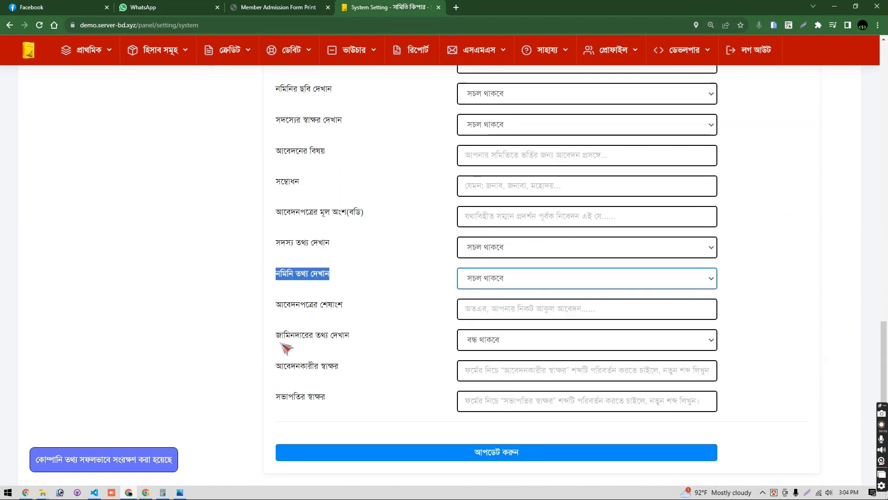
{"action": "left_click_drag", "start_coordinate": [280, 342], "coordinate": [444, 342]}
{"action": "left_click", "coordinate": [520, 342]}
{"action": "left_click", "coordinate": [509, 367]}
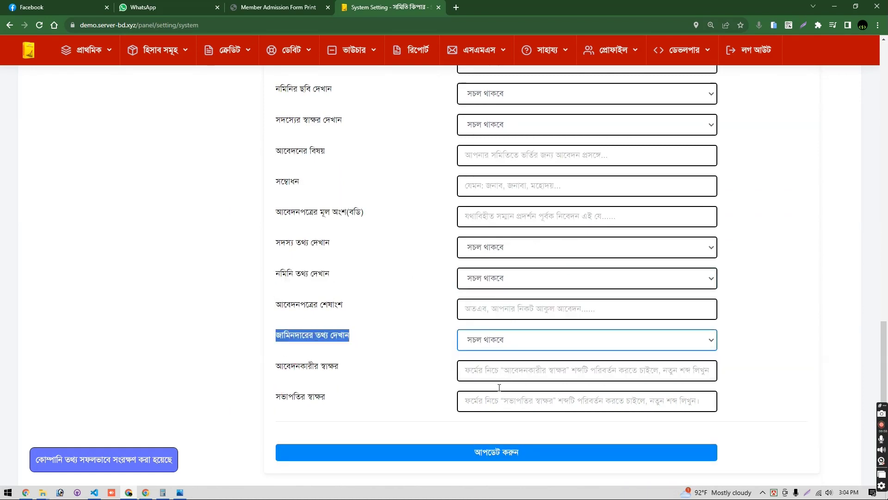
{"action": "left_click", "coordinate": [498, 452]}
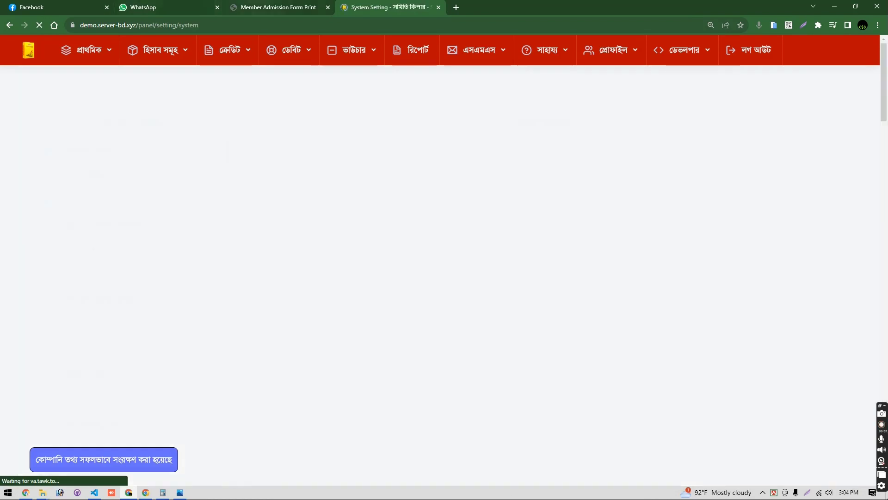
- Reload the printed admission form and examine its nominee section and the applicant and president signature labels
{"action": "left_click", "coordinate": [278, 7]}
{"action": "left_click", "coordinate": [39, 26]}
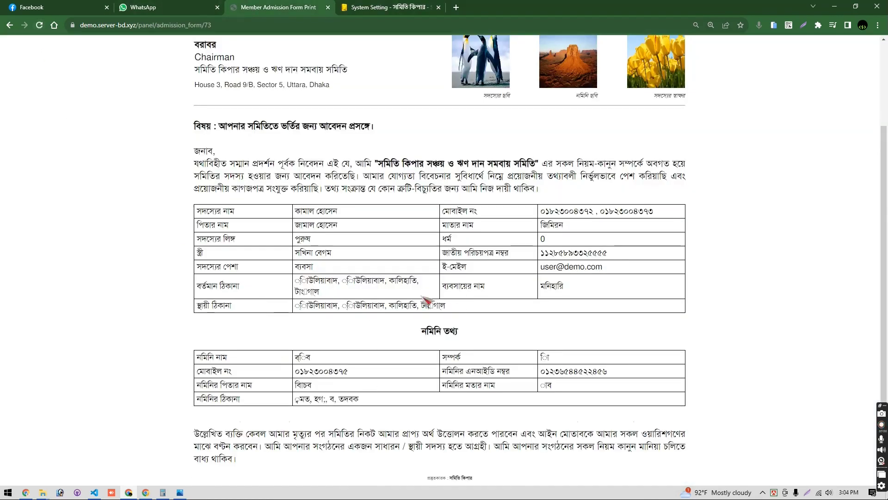
{"action": "scroll", "coordinate": [422, 296], "scroll_direction": "down", "scroll_amount": 2}
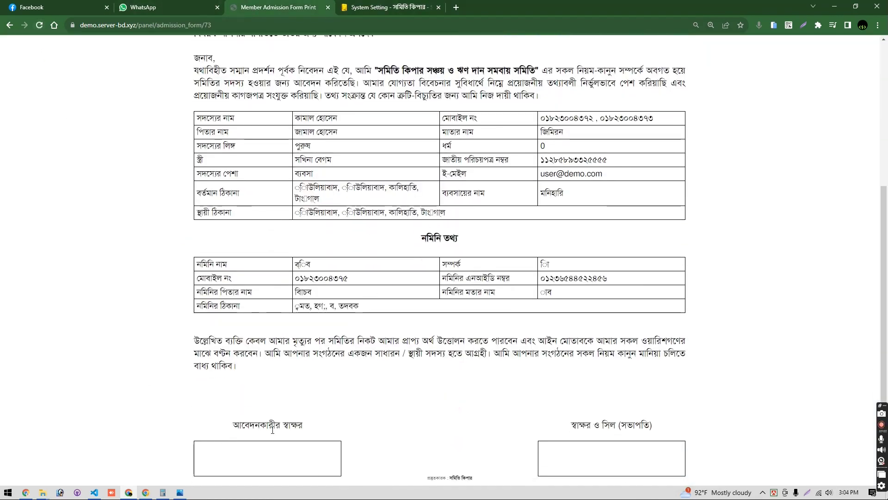
{"action": "left_click_drag", "start_coordinate": [232, 426], "coordinate": [330, 428]}
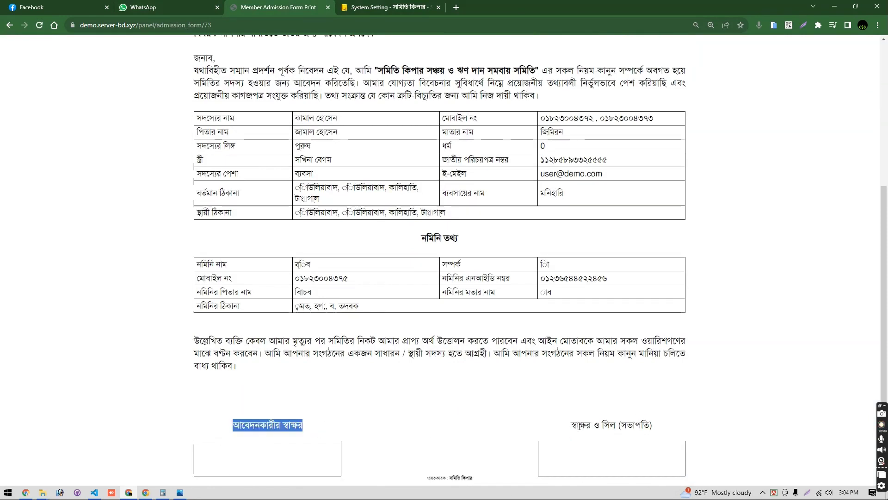
{"action": "left_click_drag", "start_coordinate": [573, 426], "coordinate": [687, 430]}
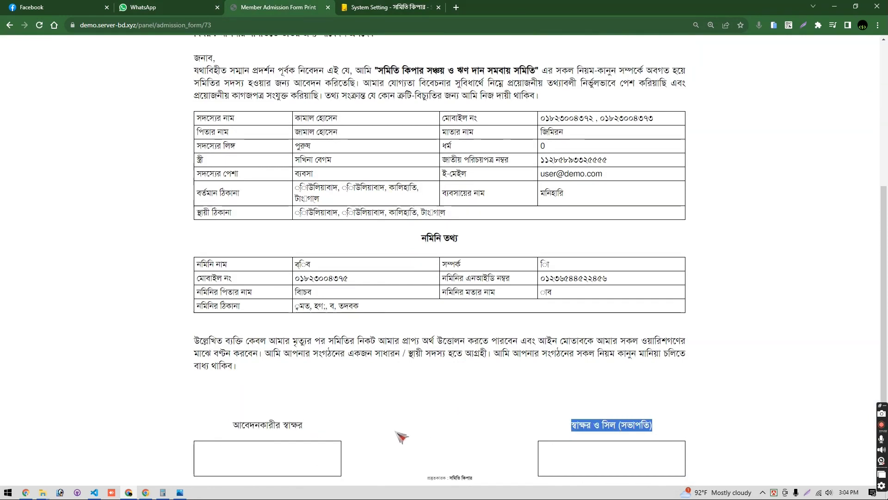
- Highlight the application's main body paragraph below the salutation on the printed admission form
{"action": "scroll", "coordinate": [220, 358], "scroll_direction": "up", "scroll_amount": 3}
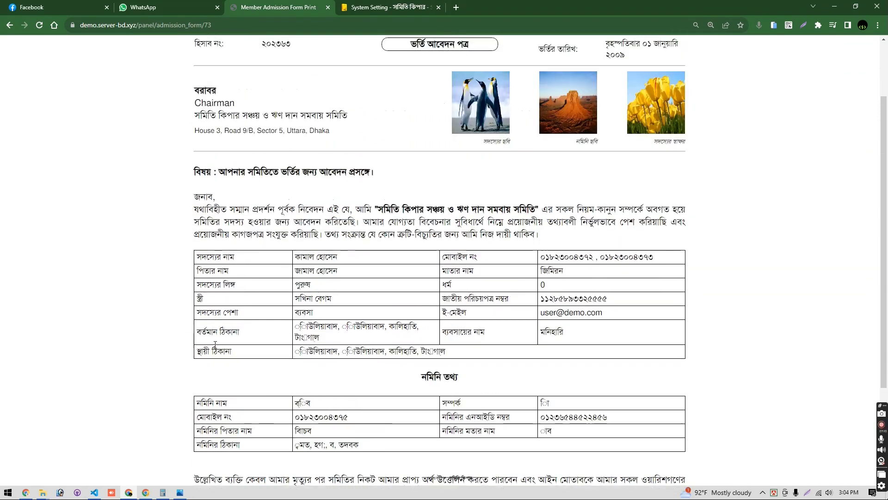
{"action": "left_click_drag", "start_coordinate": [196, 207], "coordinate": [584, 227]}
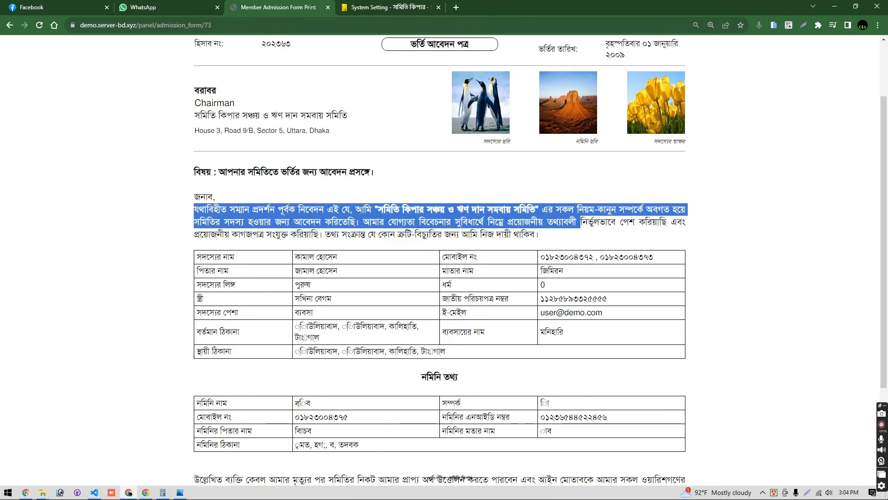
{"action": "triple_click", "coordinate": [373, 221]}
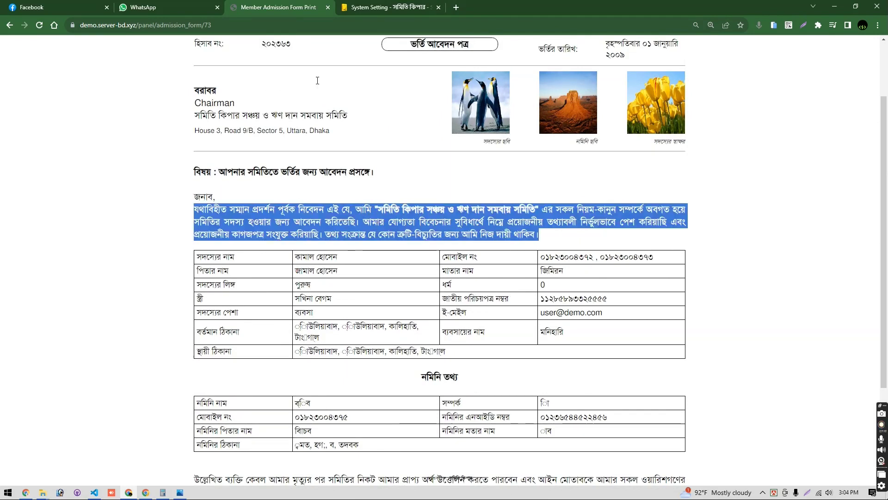
- In the form configuration, set the application body (আবেদনপত্রের মূল অংশ) to "মূল অংশে লেখার মতো কিছুই নাই" and save the update
{"action": "key", "text": "ctrl+Tab"}
{"action": "scroll", "coordinate": [26, 381], "scroll_direction": "down", "scroll_amount": 9}
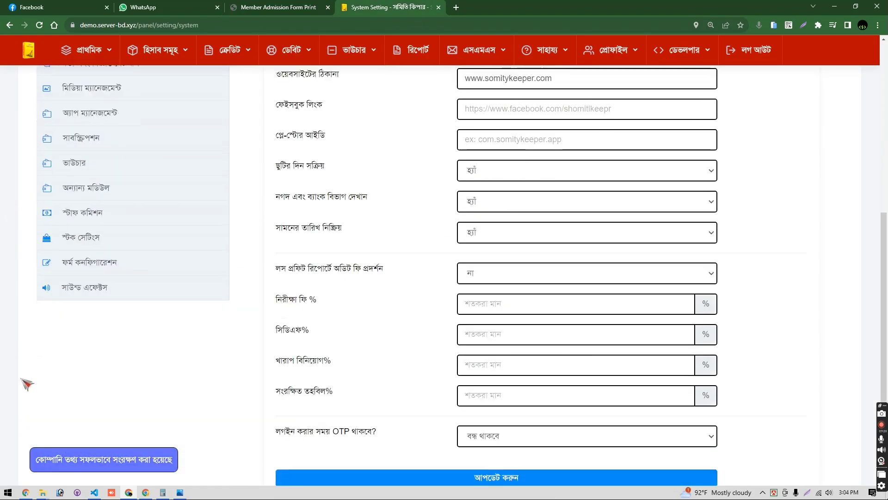
{"action": "left_click", "coordinate": [91, 241]}
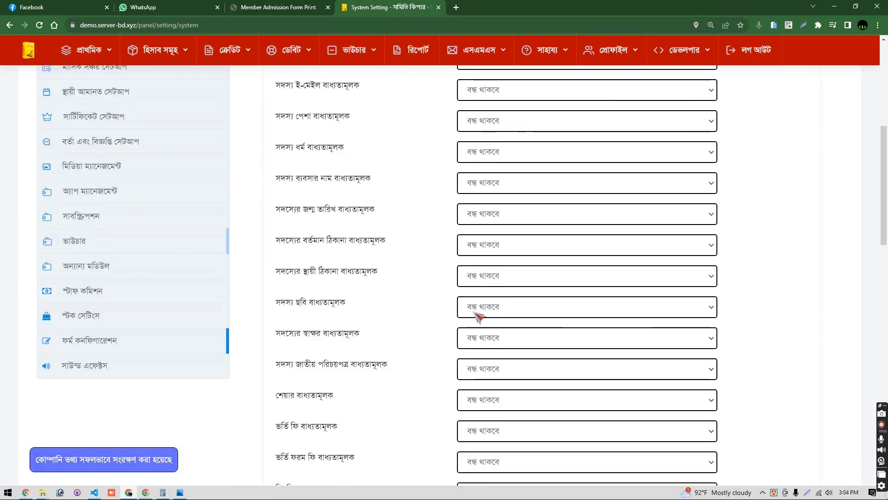
{"action": "scroll", "coordinate": [476, 307], "scroll_direction": "down", "scroll_amount": 12}
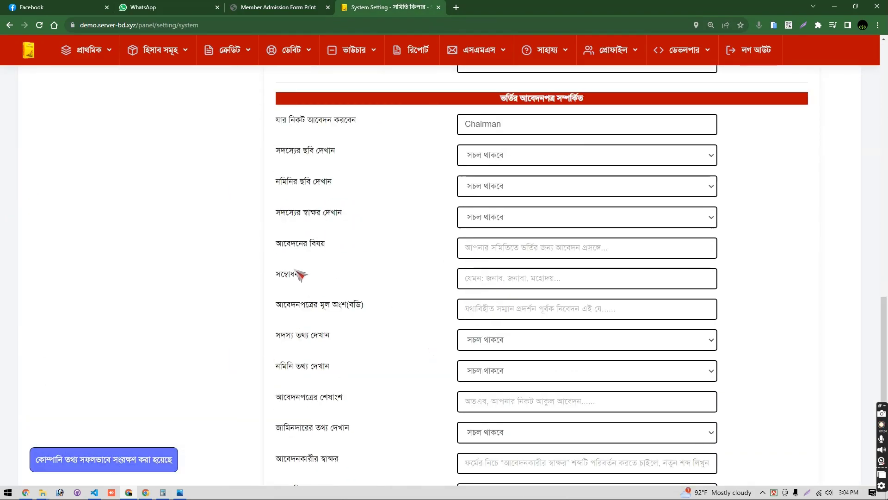
{"action": "left_click_drag", "start_coordinate": [268, 310], "coordinate": [373, 306]}
{"action": "left_click", "coordinate": [495, 316]}
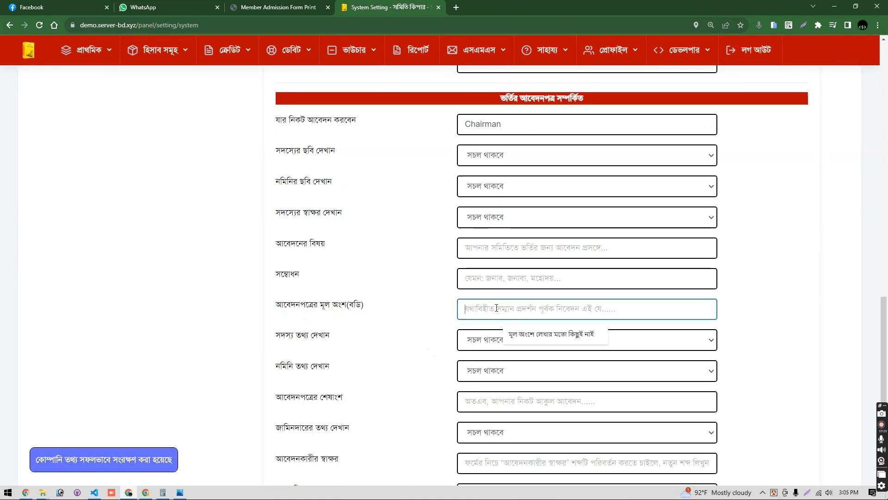
{"action": "left_click", "coordinate": [544, 335]}
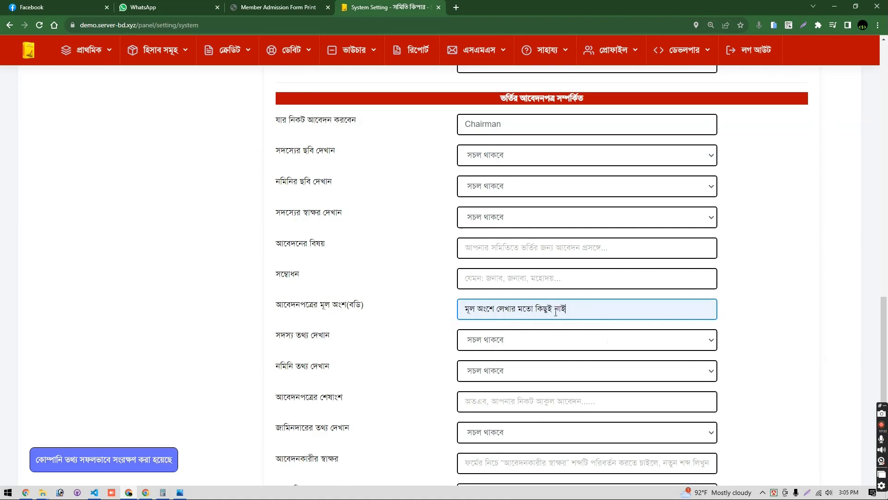
{"action": "scroll", "coordinate": [530, 324], "scroll_direction": "down", "scroll_amount": 5}
{"action": "left_click", "coordinate": [512, 318]}
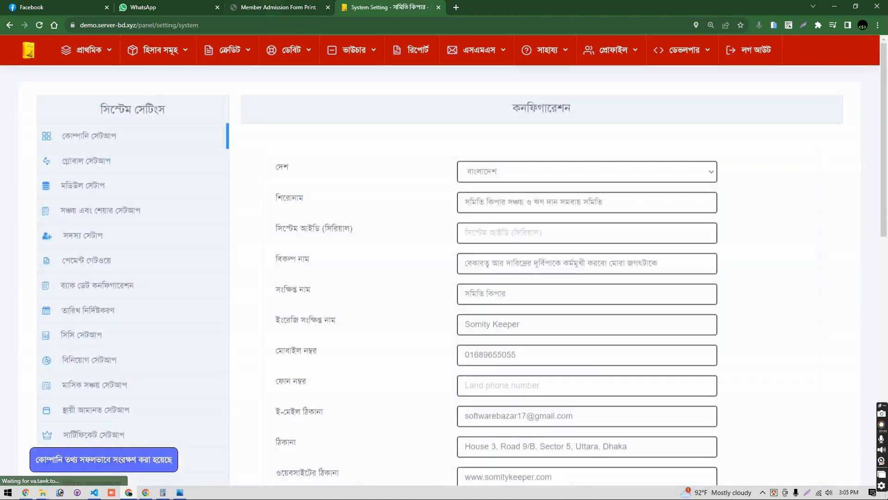
- Reload the printed admission form and check the application body text below the salutation
{"action": "left_click", "coordinate": [230, 7]}
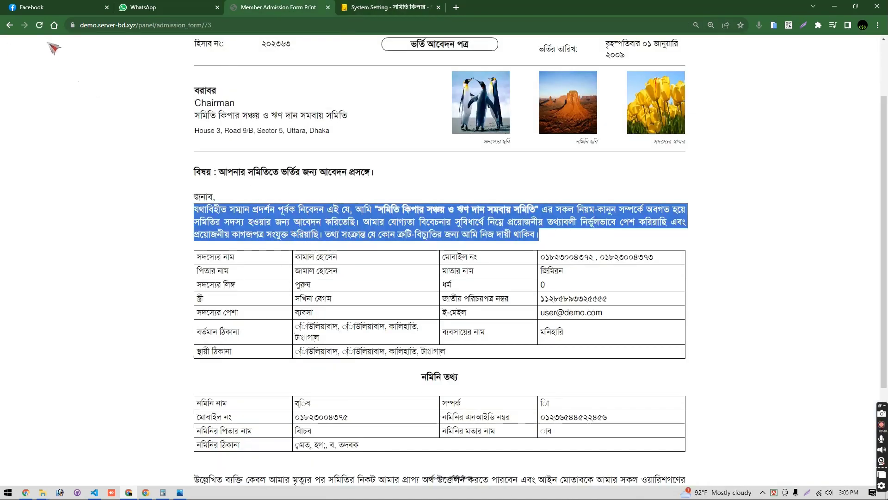
{"action": "left_click", "coordinate": [39, 25]}
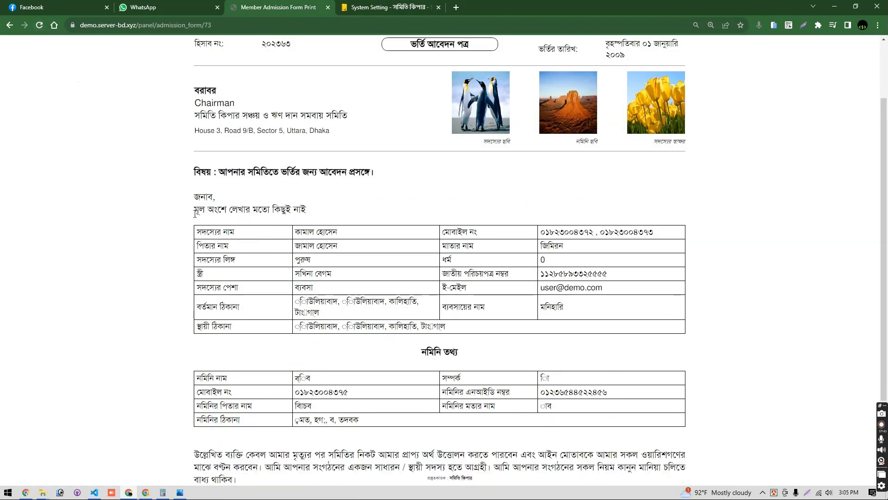
{"action": "left_click_drag", "start_coordinate": [196, 216], "coordinate": [307, 302]}
{"action": "double_click", "coordinate": [260, 211]}
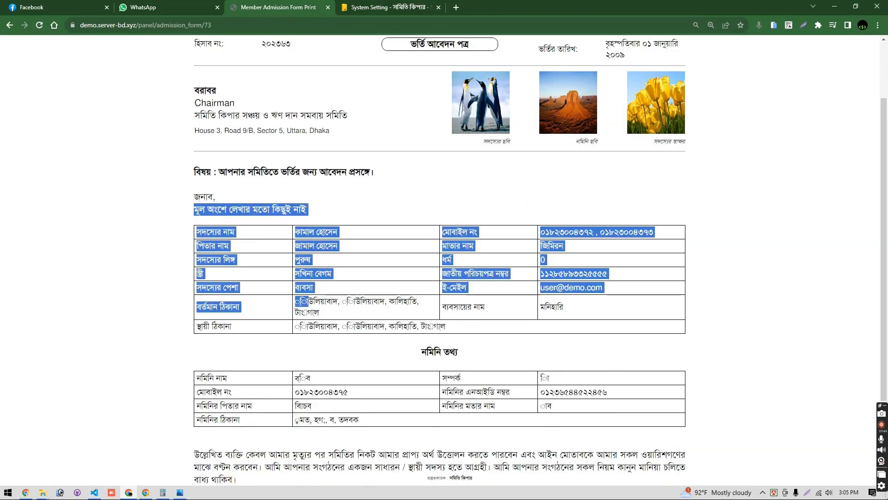
- Clear the custom application body text (আবেদনপত্রের মূল অংশ) in the form configuration's admission application section
{"action": "left_click", "coordinate": [389, 8]}
{"action": "scroll", "coordinate": [131, 296], "scroll_direction": "down", "scroll_amount": 10}
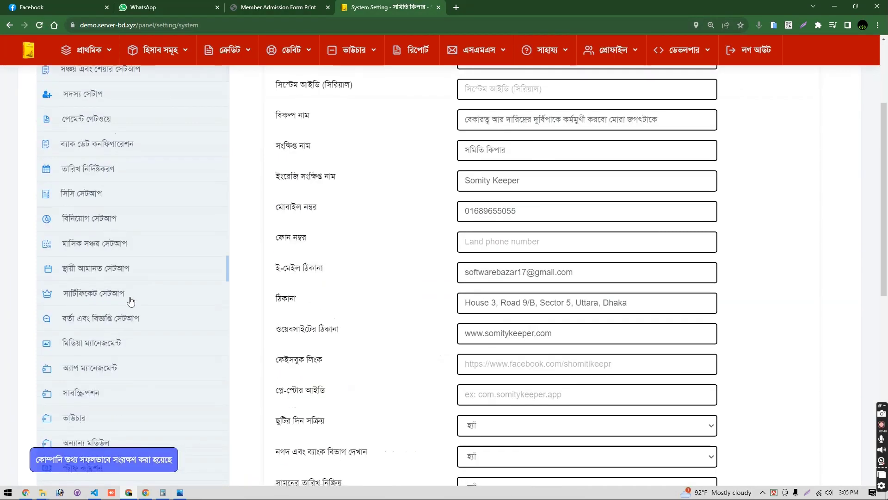
{"action": "scroll", "coordinate": [113, 356], "scroll_direction": "up", "scroll_amount": 2}
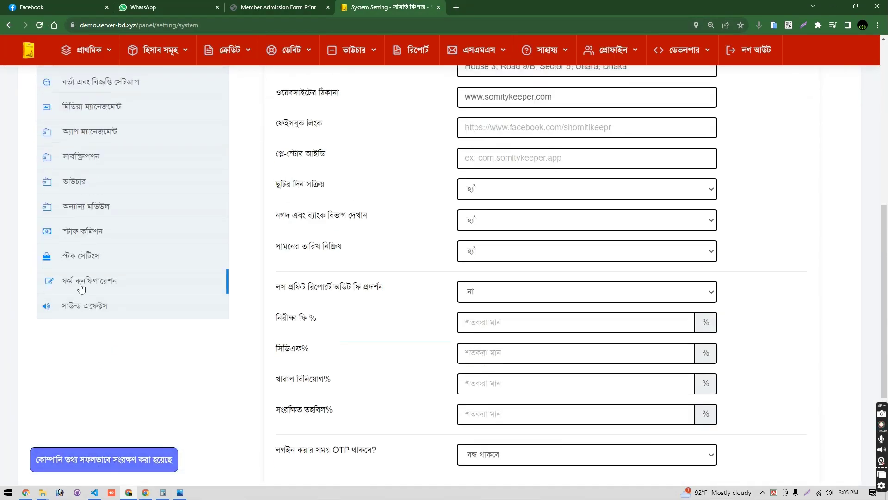
{"action": "scroll", "coordinate": [526, 399], "scroll_direction": "down", "scroll_amount": 20}
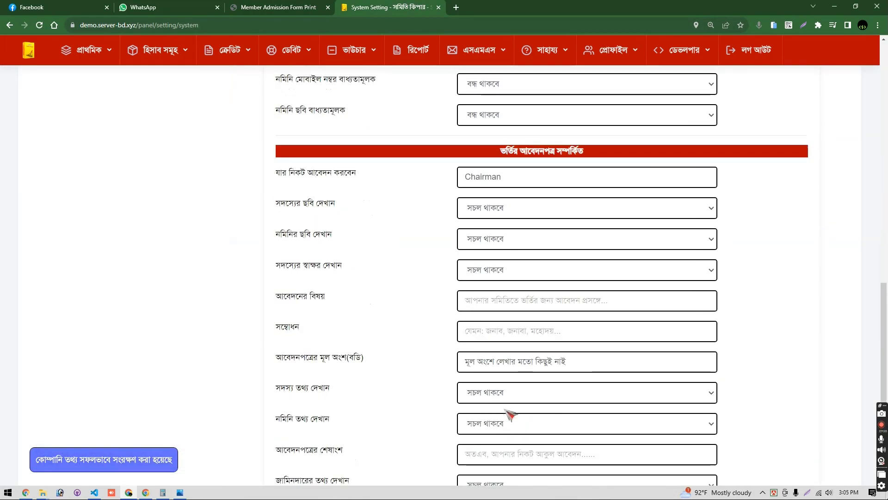
{"action": "scroll", "coordinate": [588, 315], "scroll_direction": "up", "scroll_amount": 3}
{"action": "left_click_drag", "start_coordinate": [585, 354], "coordinate": [401, 353]}
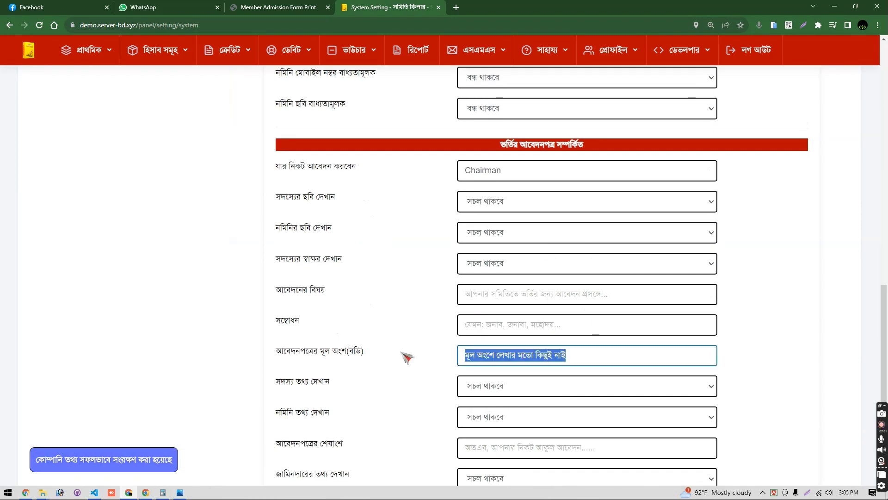
{"action": "key", "text": "BackSpace"}
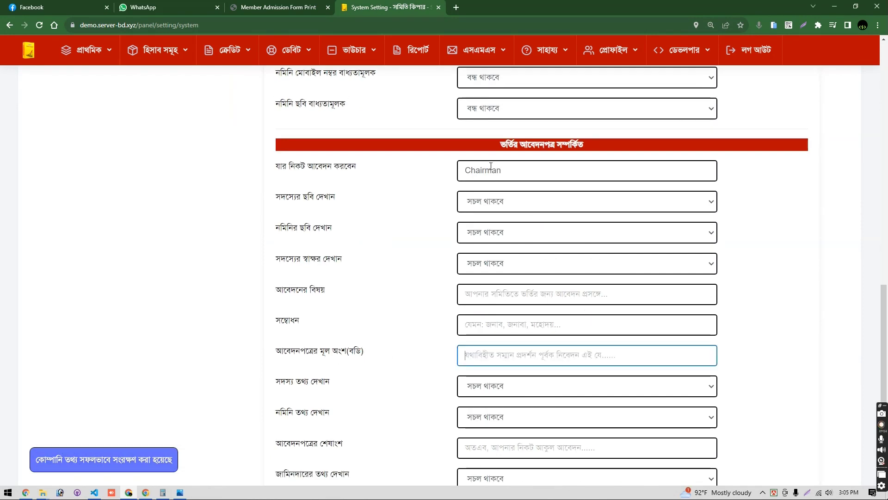
- Clear the application recipient (যার নিকট আবেদন করবেন) and save the form configuration update
{"action": "left_click_drag", "start_coordinate": [555, 170], "coordinate": [257, 195]}
{"action": "key", "text": "BackSpace"}
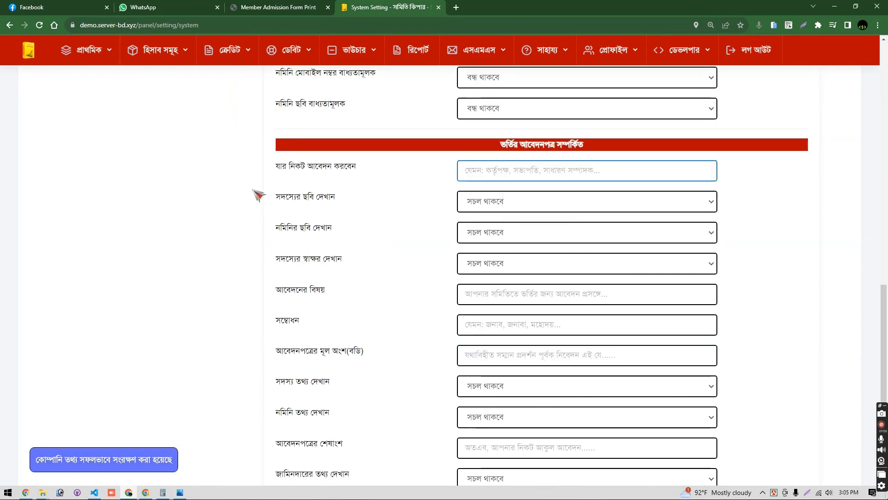
{"action": "scroll", "coordinate": [258, 193], "scroll_direction": "down", "scroll_amount": 6}
{"action": "left_click", "coordinate": [419, 314]}
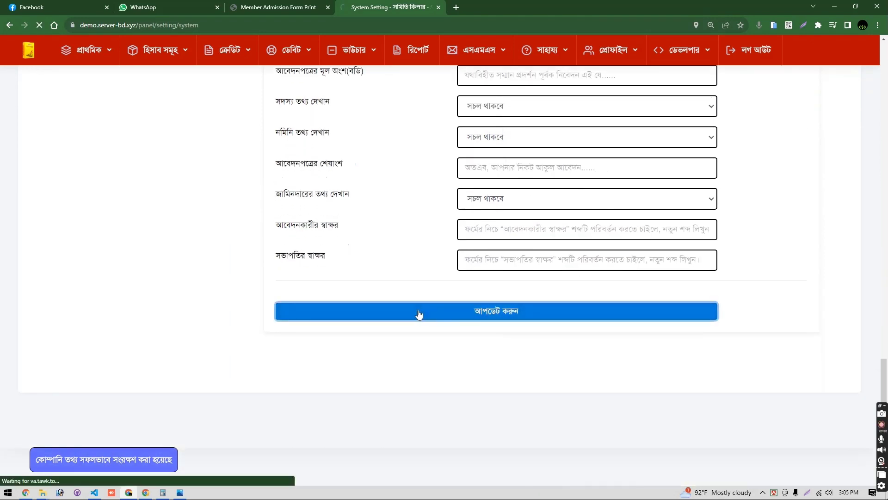
- Reload the printed admission form and check its recipient line and main body paragraph
{"action": "left_click", "coordinate": [278, 7]}
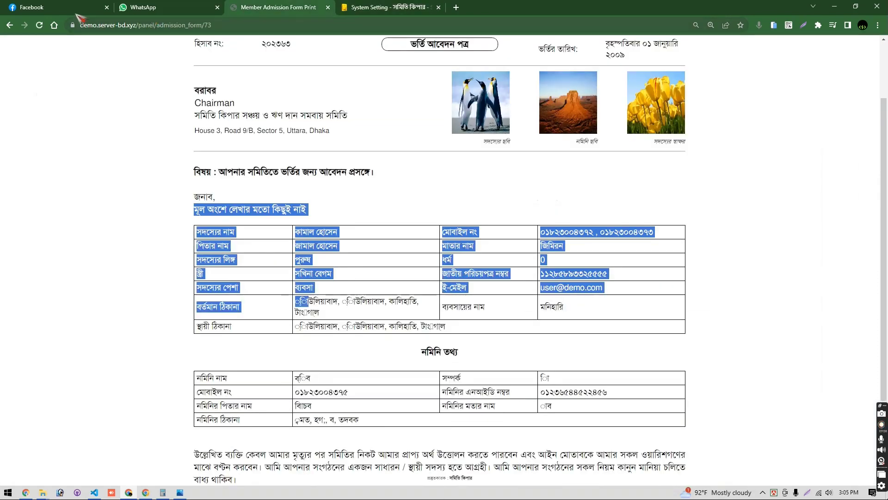
{"action": "left_click", "coordinate": [39, 26]}
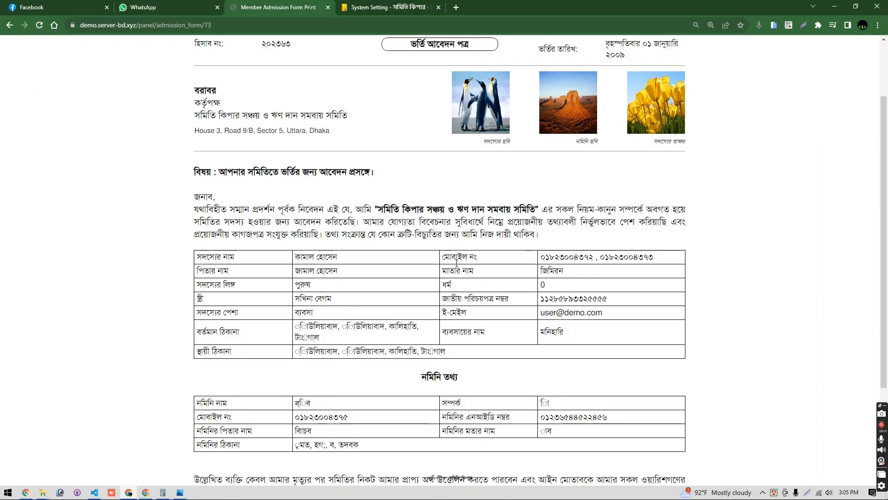
{"action": "scroll", "coordinate": [284, 390], "scroll_direction": "up", "scroll_amount": 2}
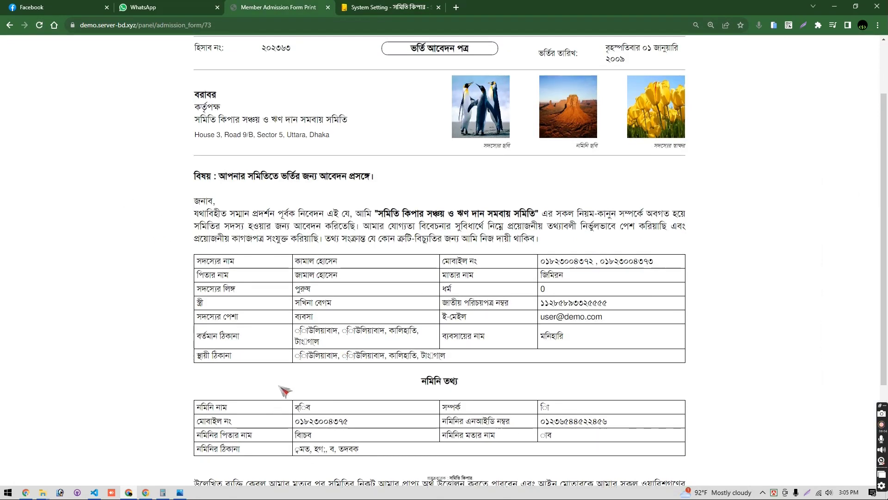
- Reopen the form configuration to review its mandatory member field settings, and return to the panel's home page
{"action": "left_click", "coordinate": [389, 7]}
{"action": "scroll", "coordinate": [62, 435], "scroll_direction": "down", "scroll_amount": 4}
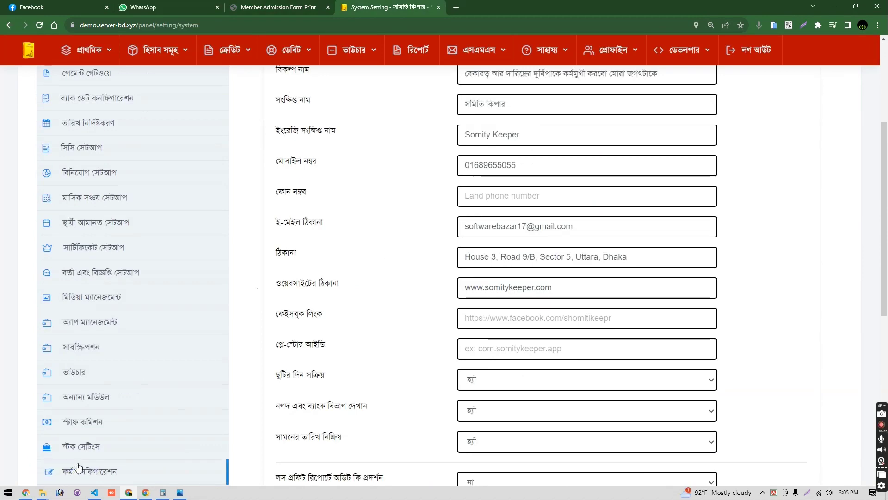
{"action": "scroll", "coordinate": [81, 458], "scroll_direction": "down", "scroll_amount": 8}
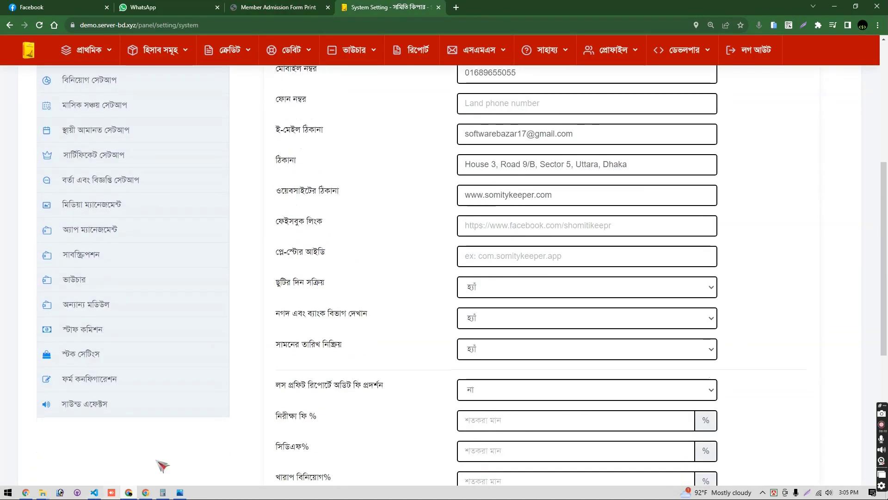
{"action": "scroll", "coordinate": [30, 260], "scroll_direction": "up", "scroll_amount": 6}
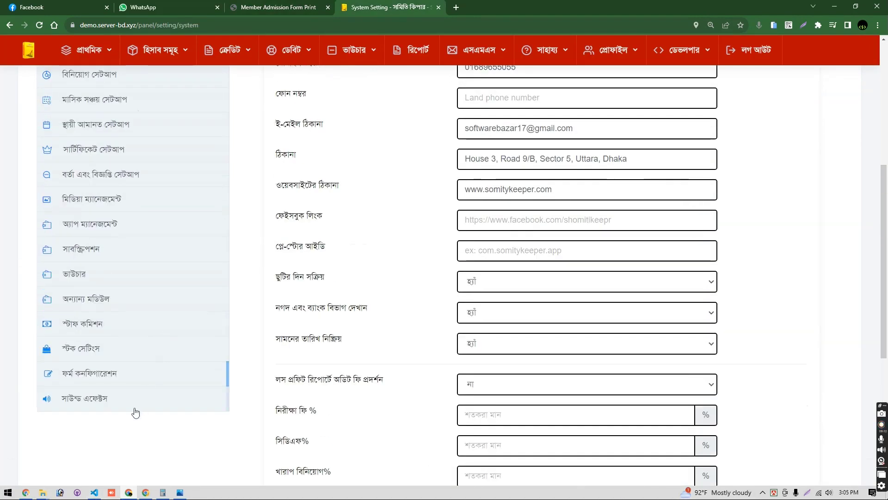
{"action": "left_click", "coordinate": [107, 380]}
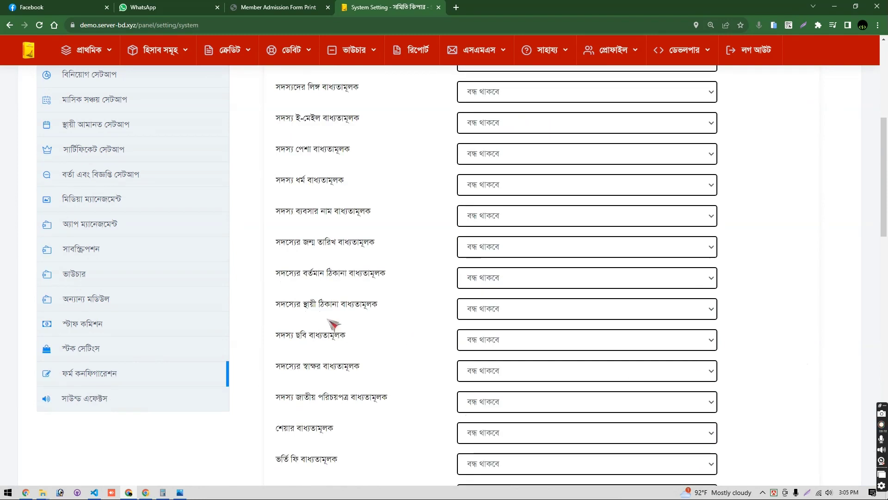
{"action": "scroll", "coordinate": [51, 67], "scroll_direction": "up", "scroll_amount": 4}
{"action": "left_click", "coordinate": [27, 45]}
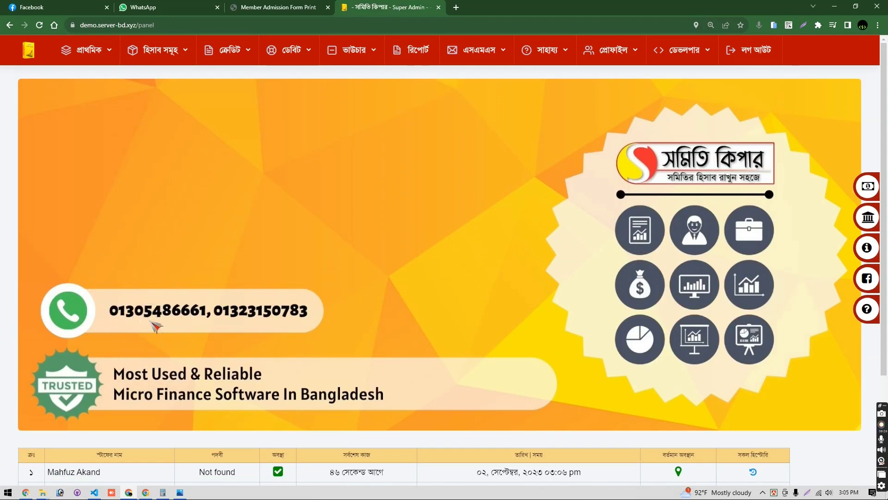
{"action": "key", "text": "ctrl"}
{"action": "key", "text": "ctrl"}
{"action": "key", "text": "ctrl"}
{"action": "key", "text": "ctrl"}
{"action": "key", "text": "ctrl"}
{"action": "key", "text": "ctrl"}
{"action": "key", "text": "ctrl"}
{"action": "left_click_drag", "start_coordinate": [96, 307], "coordinate": [162, 312]}
{"action": "key", "text": "ctrl"}
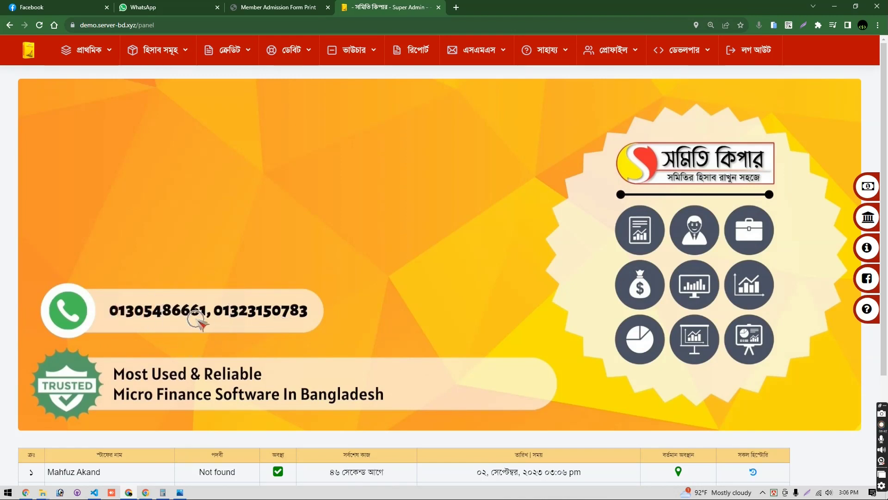